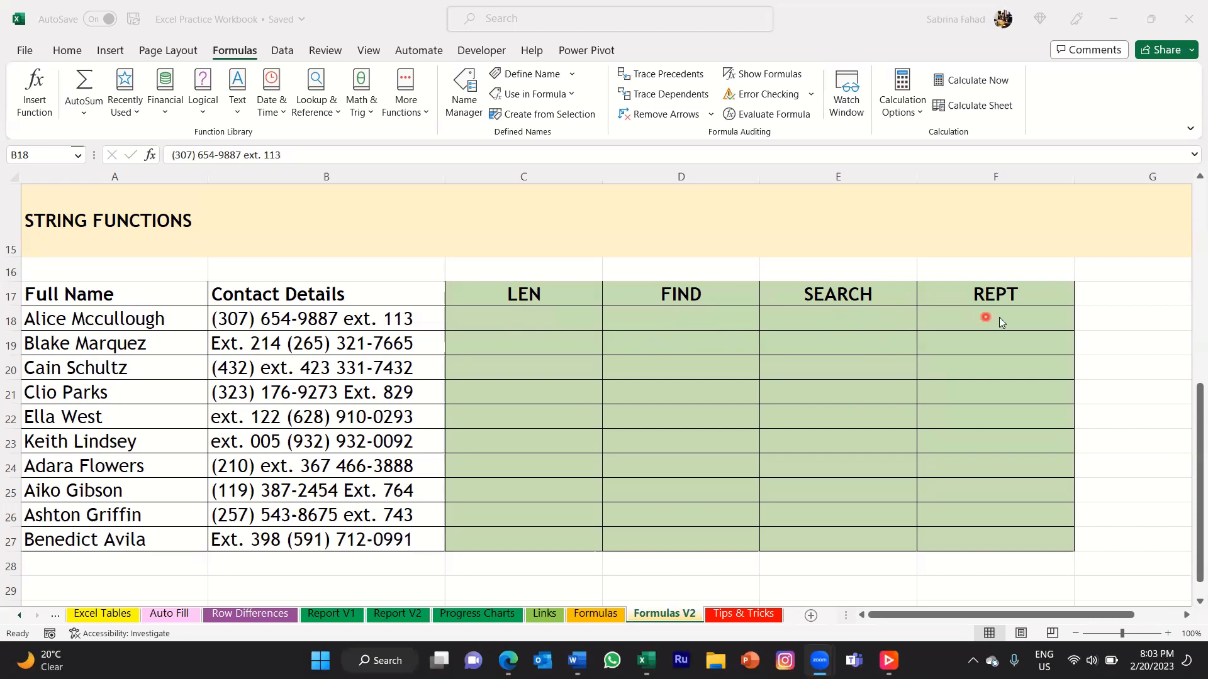
{"action": "left_click", "coordinate": [582, 324]}
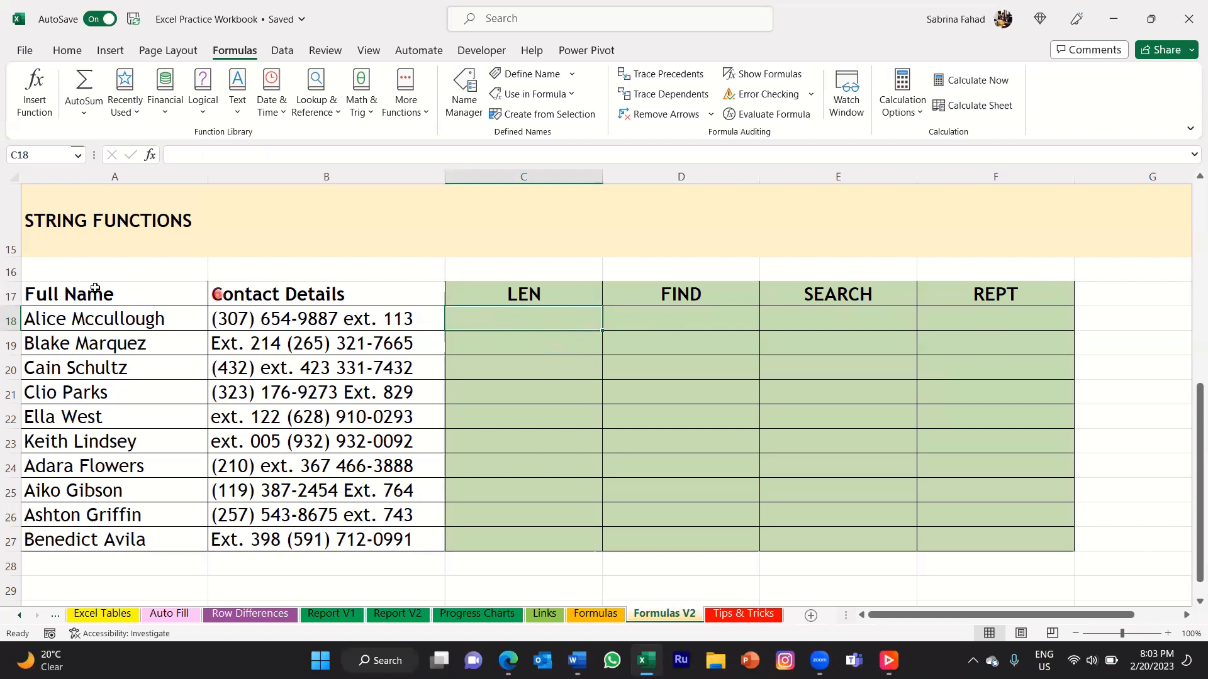
{"action": "left_click", "coordinate": [159, 297]}
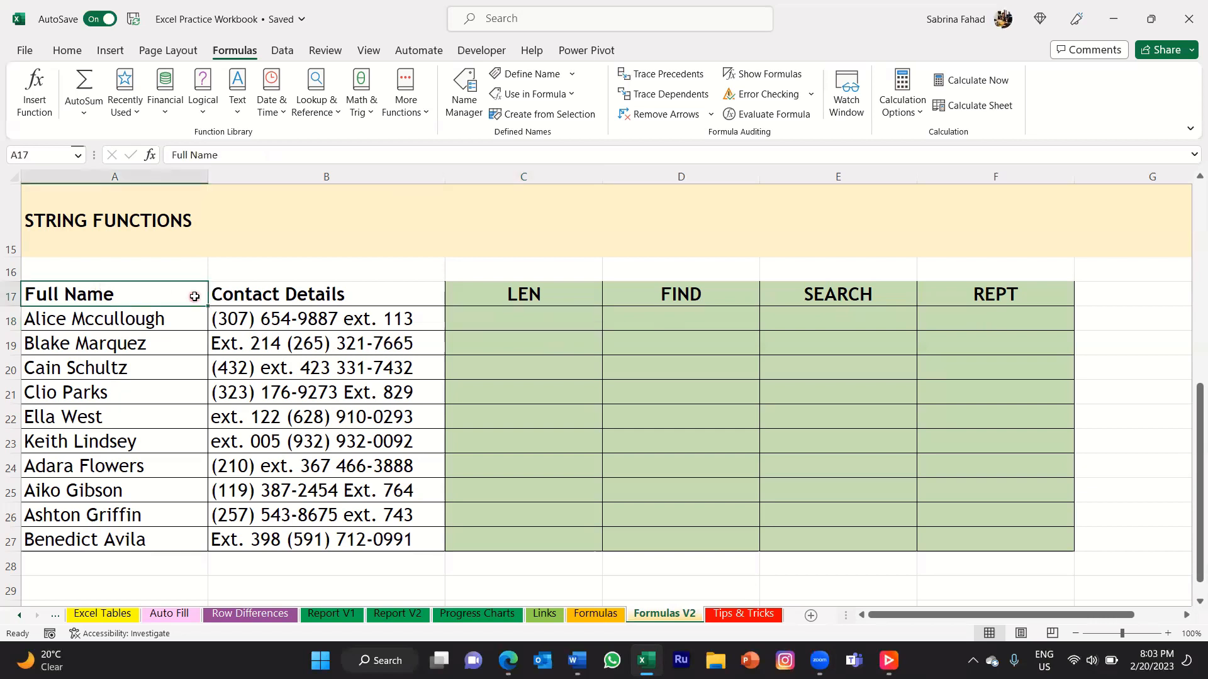
{"action": "left_click", "coordinate": [186, 318]}
{"action": "left_click", "coordinate": [187, 348]}
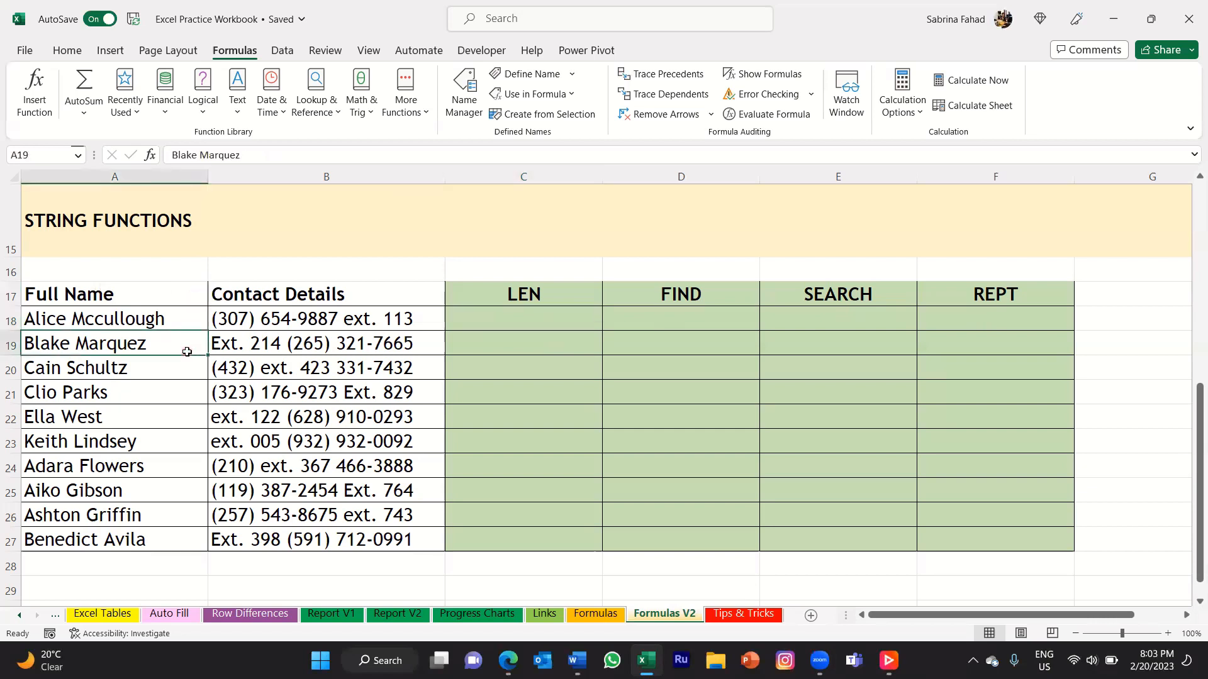
{"action": "left_click", "coordinate": [187, 319]}
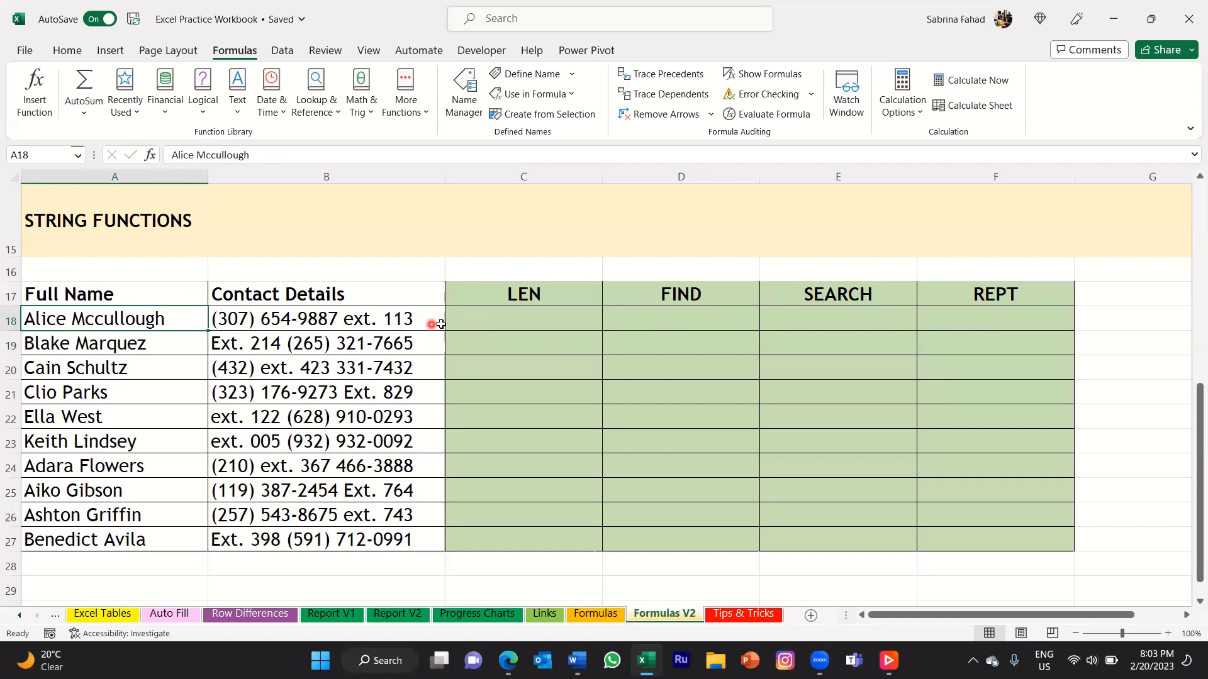
{"action": "left_click", "coordinate": [429, 321]}
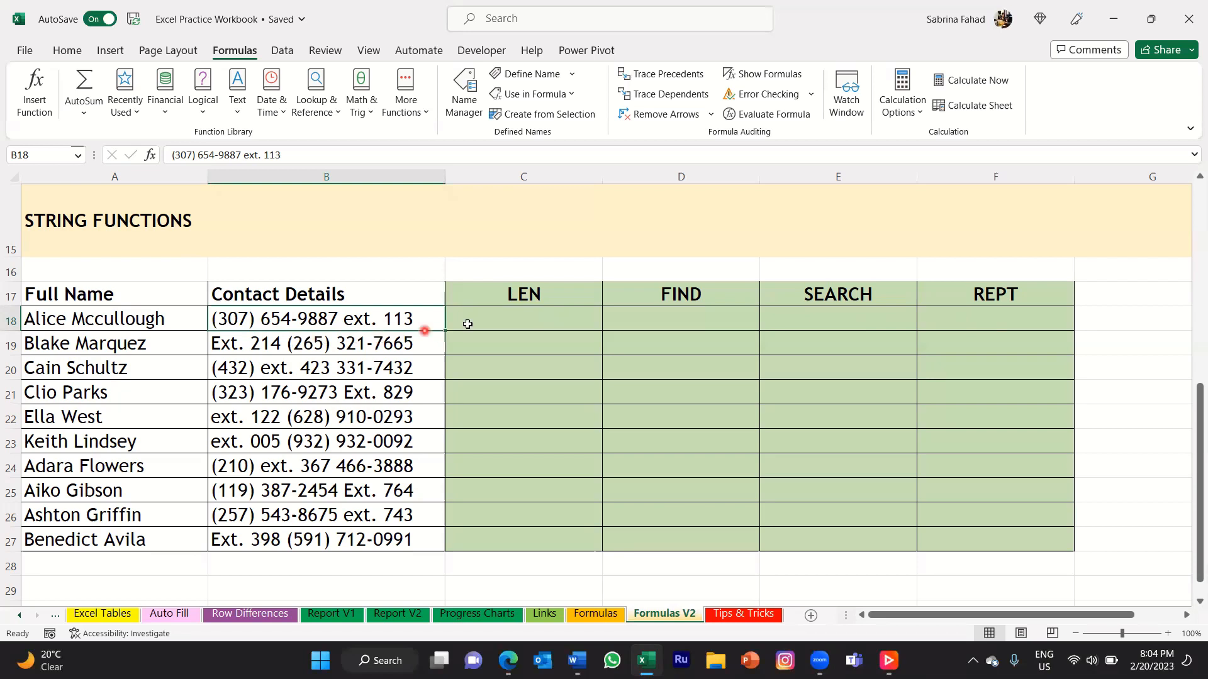
Enter =LEN(B18) in C18 to count the characters in the first contact details entry.
{"action": "left_click", "coordinate": [580, 318]}
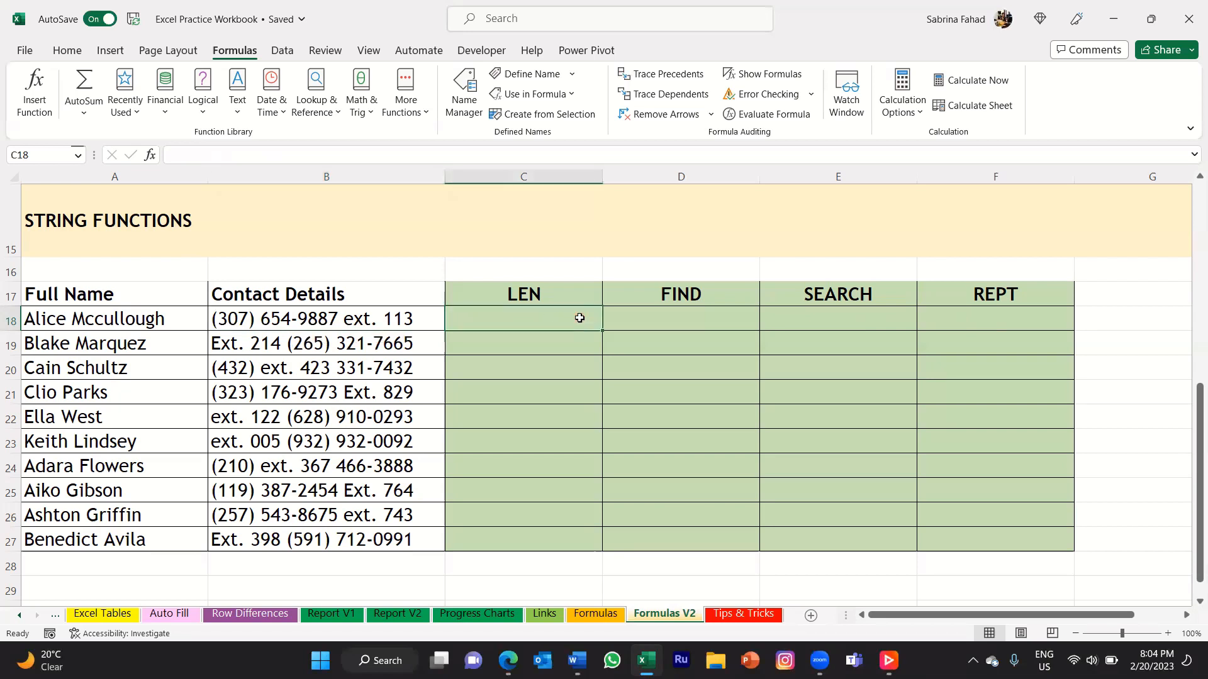
{"action": "type", "text": "="}
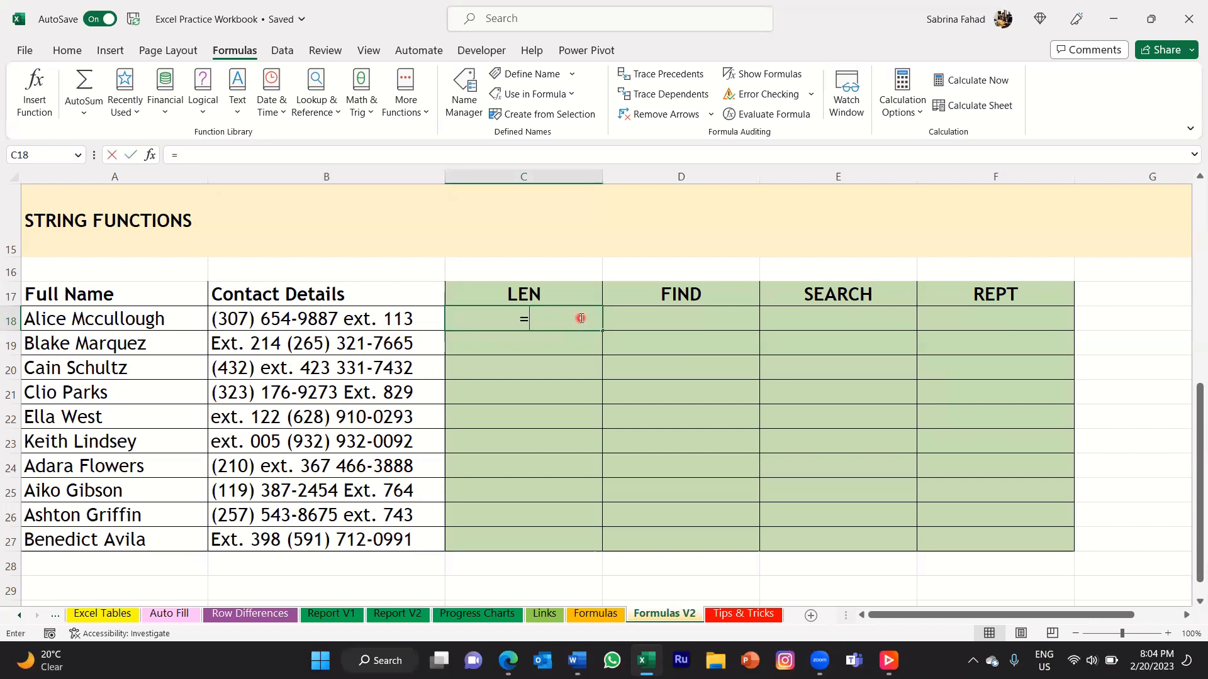
{"action": "type", "text": "len"}
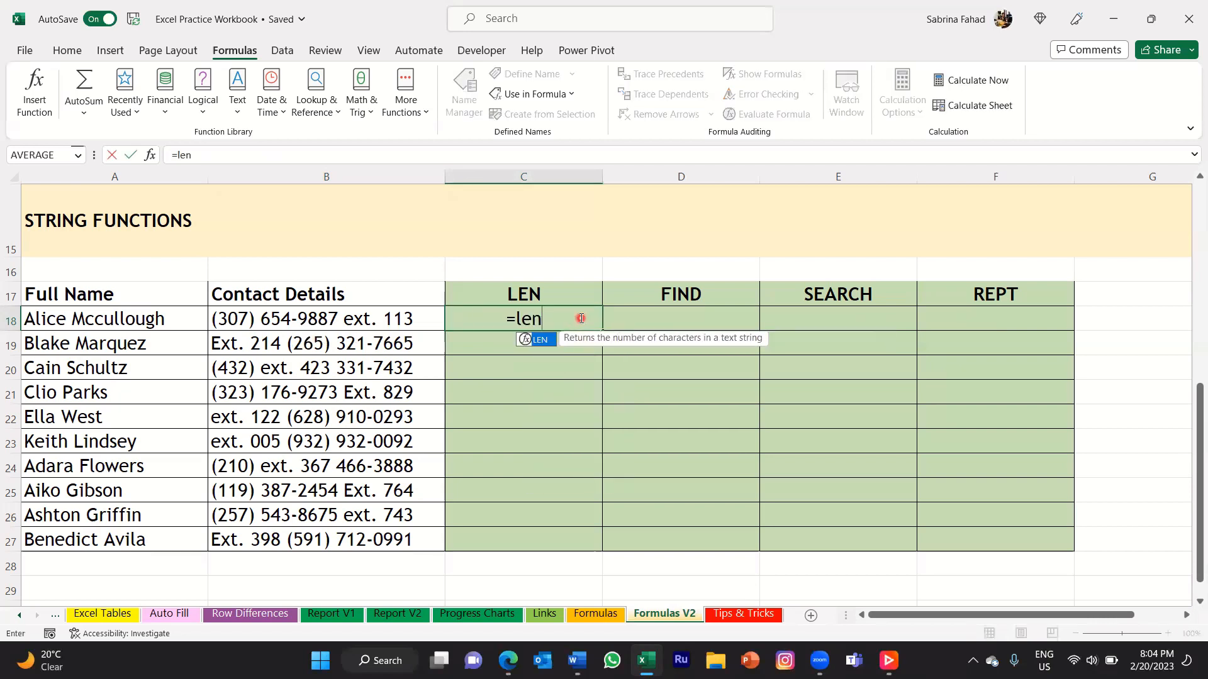
{"action": "type", "text": "("}
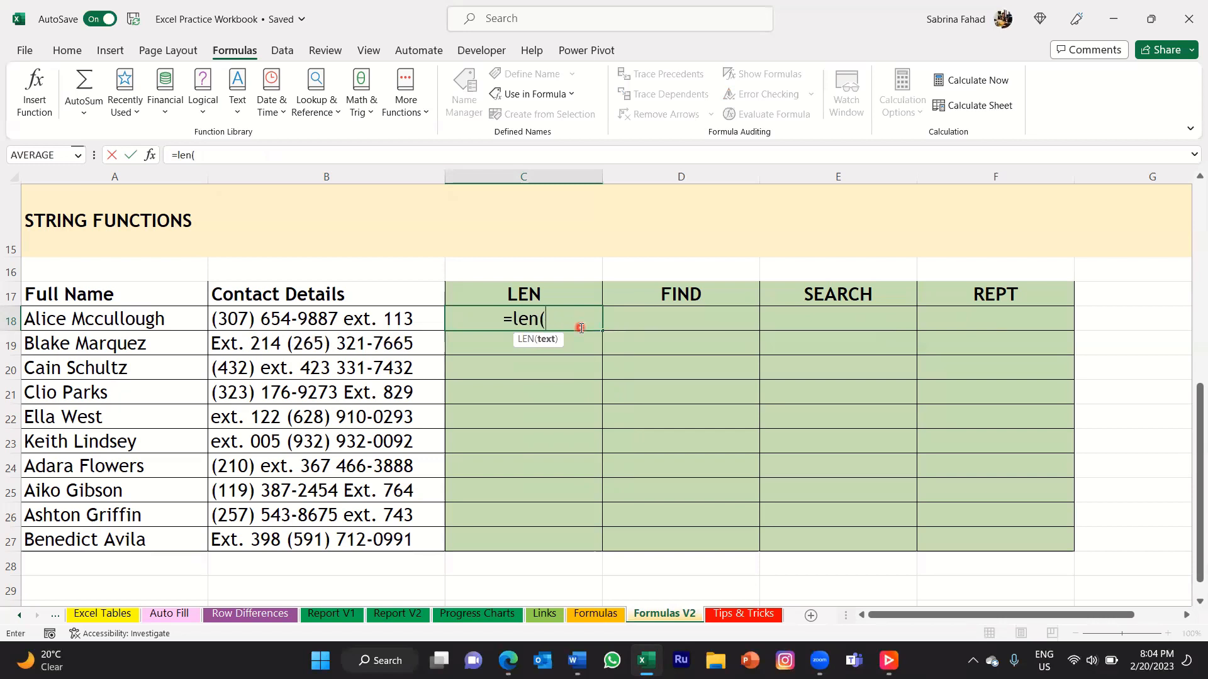
{"action": "left_click", "coordinate": [426, 321]}
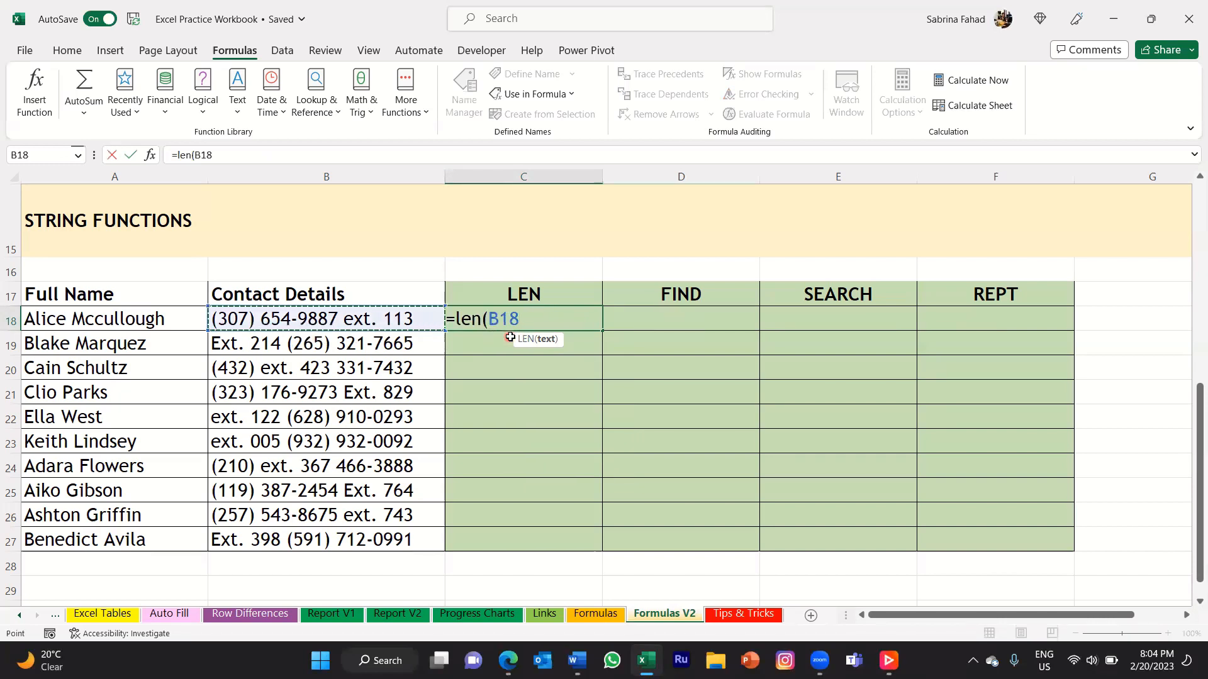
{"action": "type", "text": ")"}
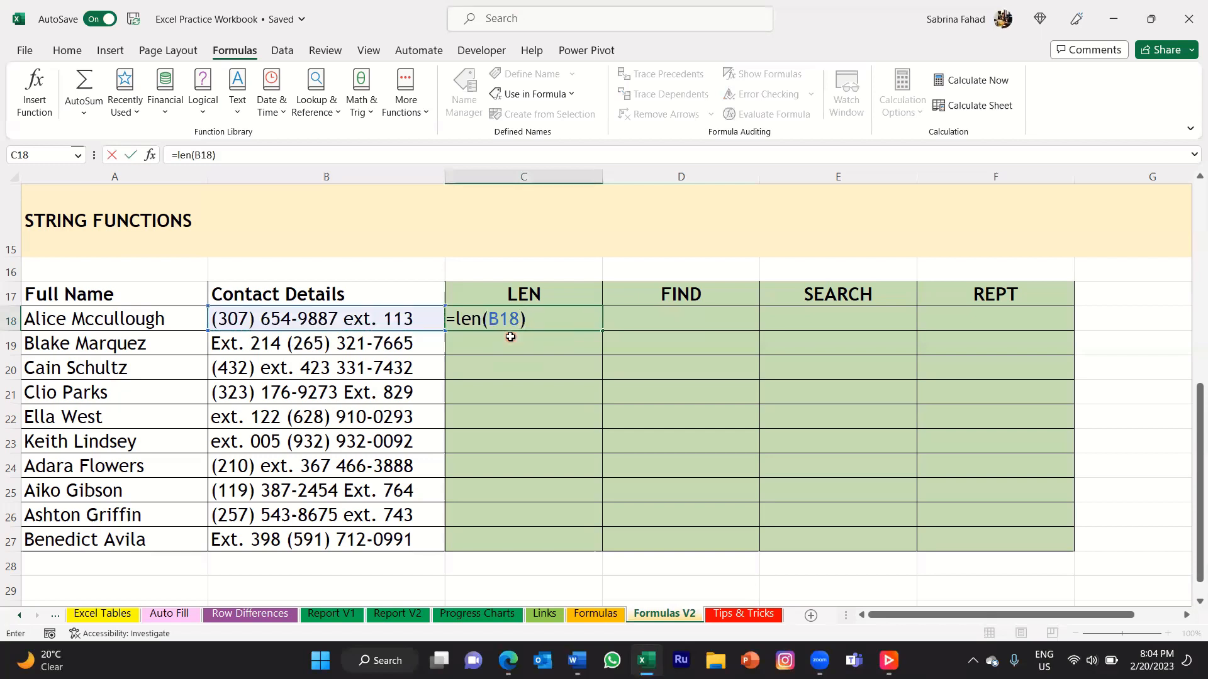
{"action": "key", "text": "Return"}
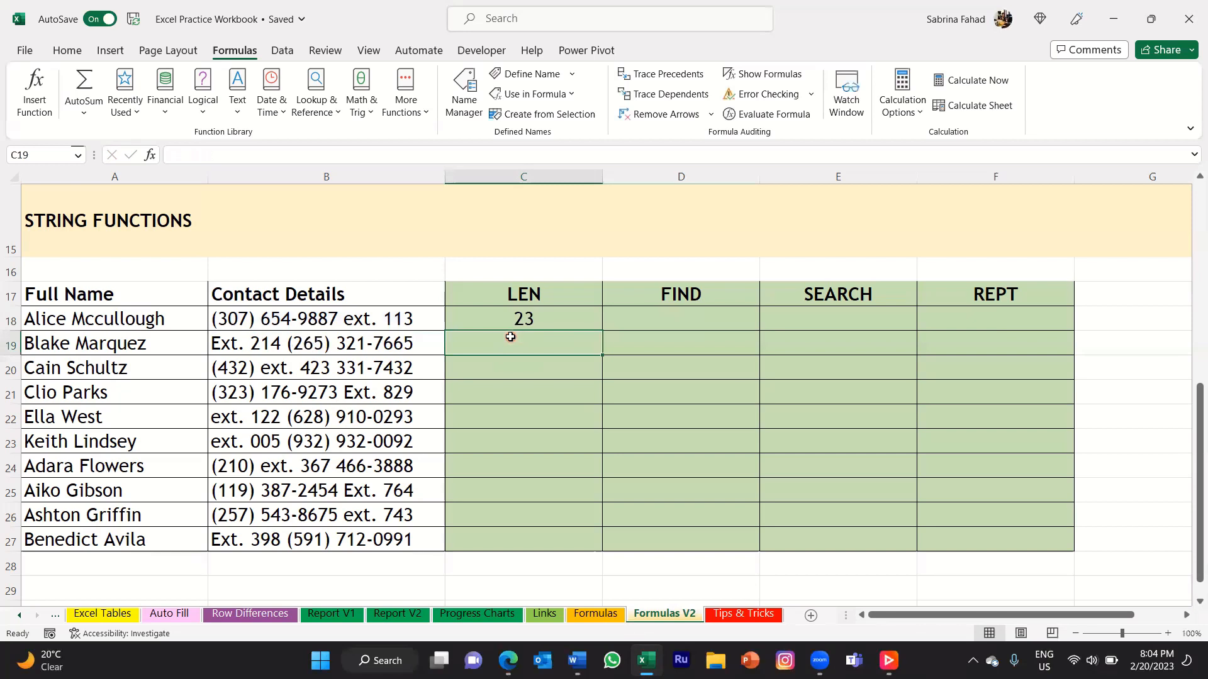
Fill the LEN formula from C18 down to C27 and check the copied formulas.
{"action": "left_click", "coordinate": [557, 322]}
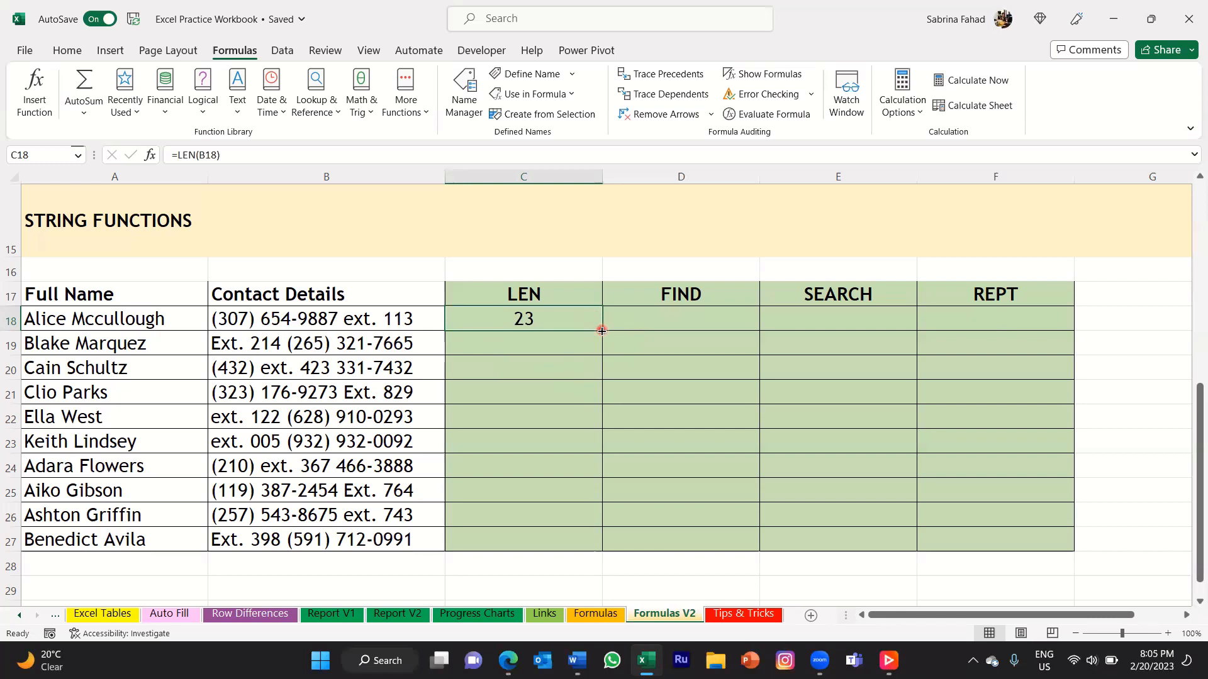
{"action": "double_click", "coordinate": [602, 331]}
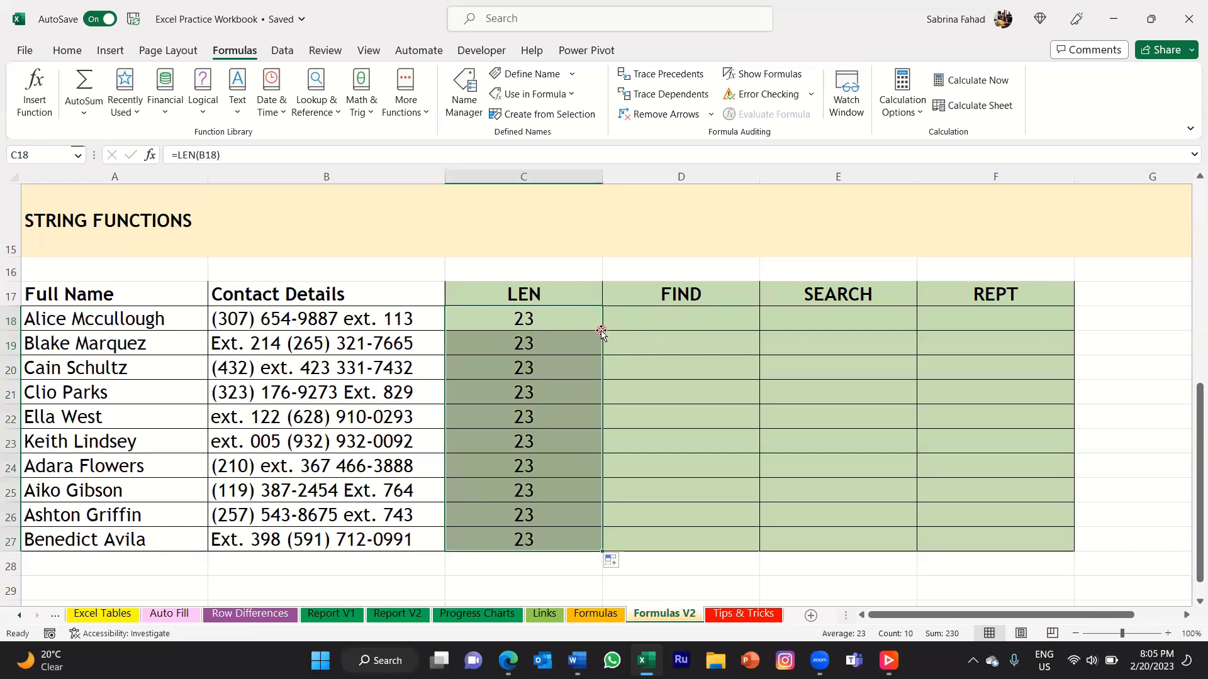
{"action": "left_click", "coordinate": [589, 352]}
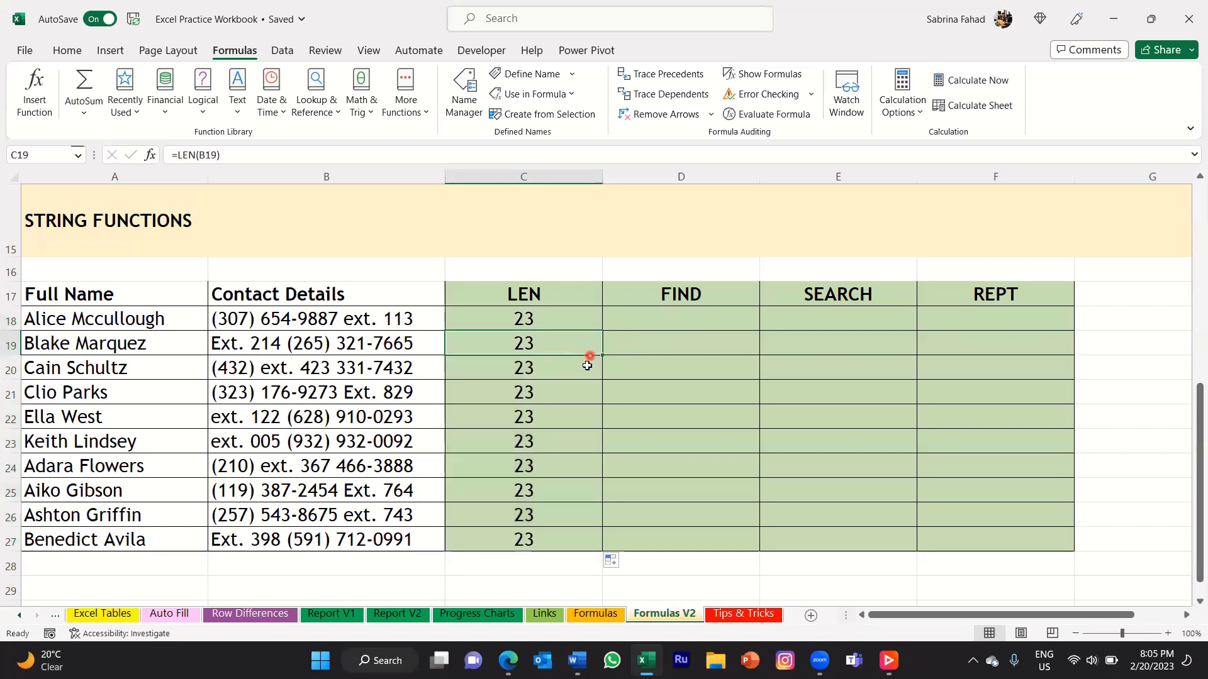
{"action": "left_click", "coordinate": [586, 367]}
{"action": "left_click", "coordinate": [586, 401]}
{"action": "left_click", "coordinate": [582, 425]}
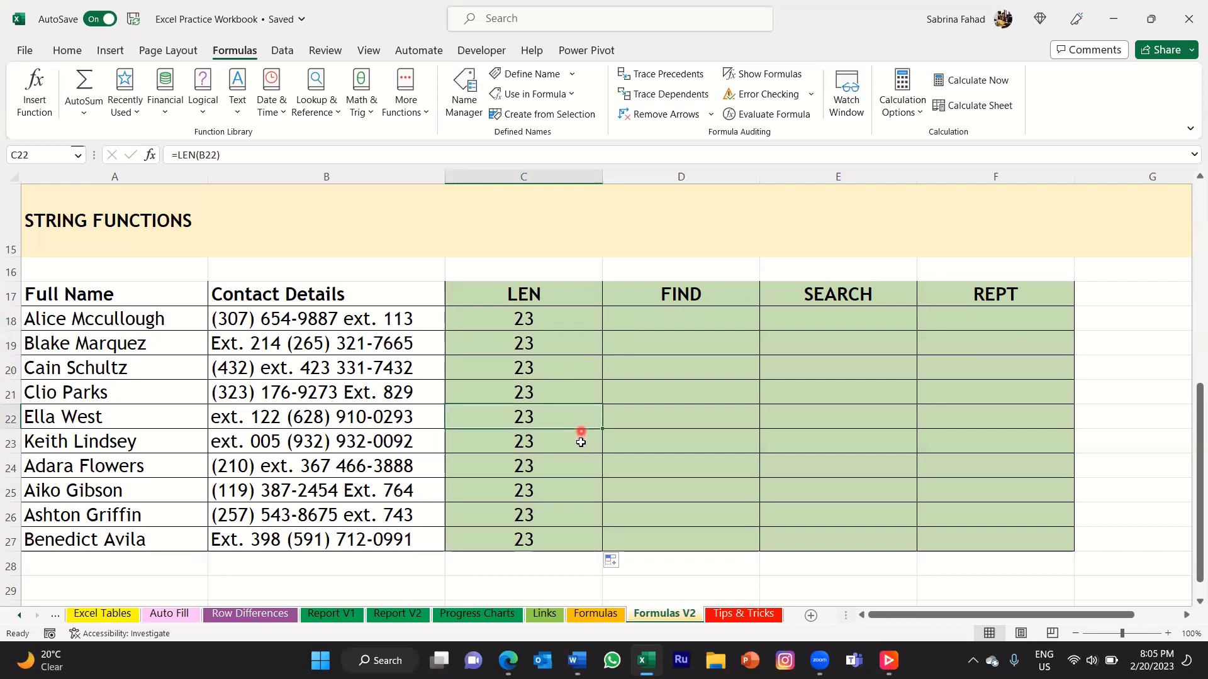
{"action": "left_click", "coordinate": [578, 448]}
{"action": "left_click", "coordinate": [577, 468]}
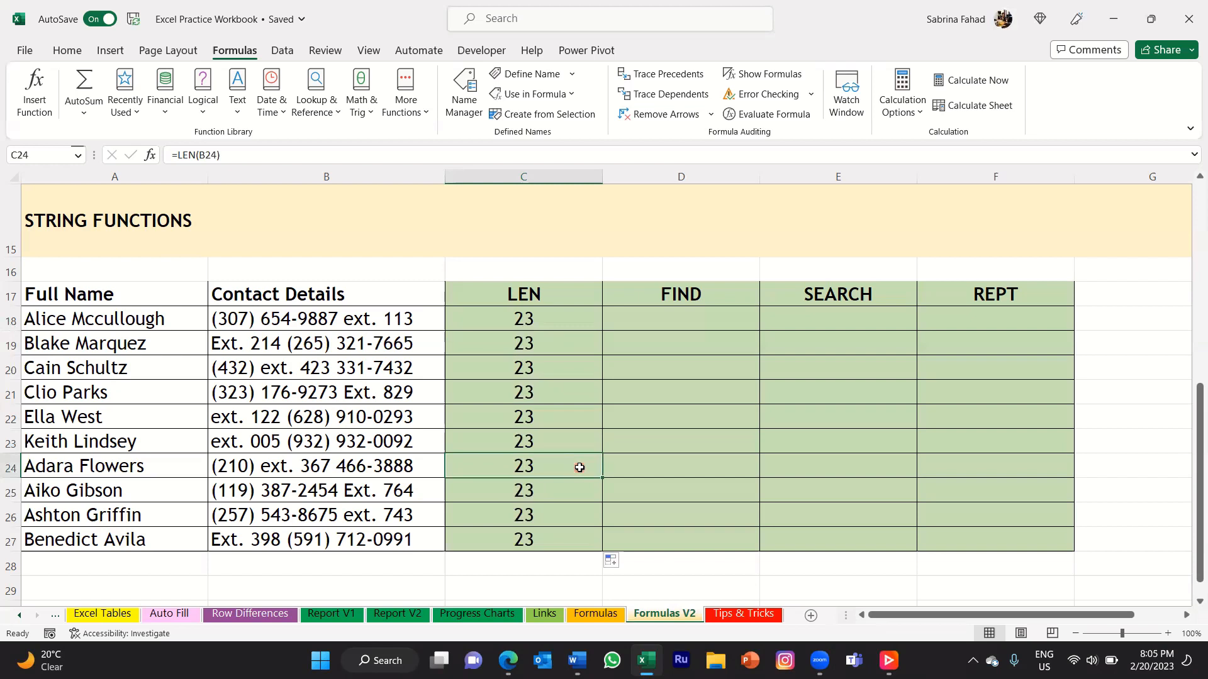
{"action": "left_click", "coordinate": [573, 320]}
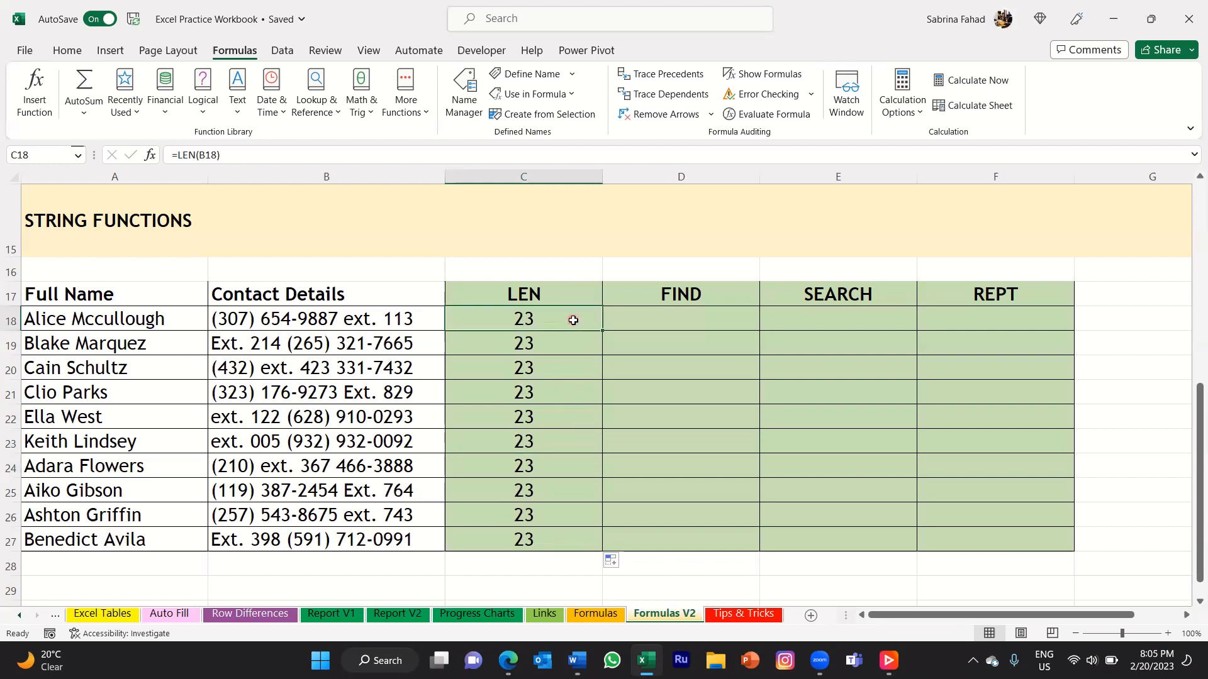
{"action": "left_click", "coordinate": [744, 319]}
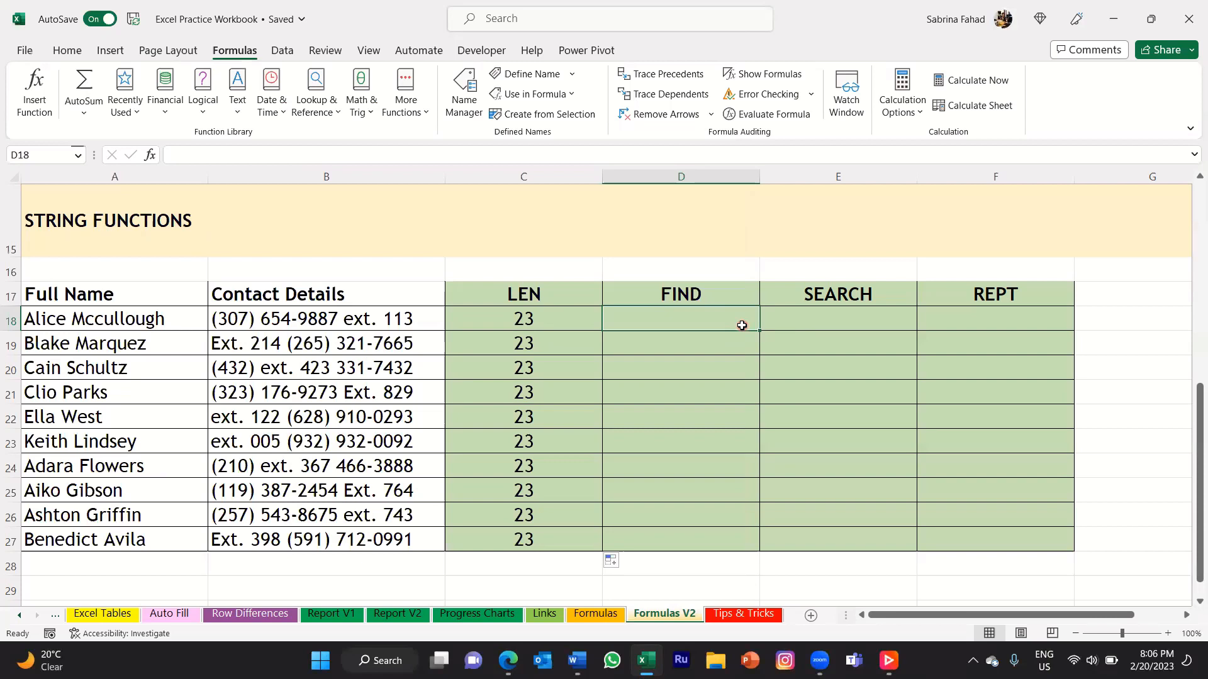
{"action": "left_click", "coordinate": [426, 326]}
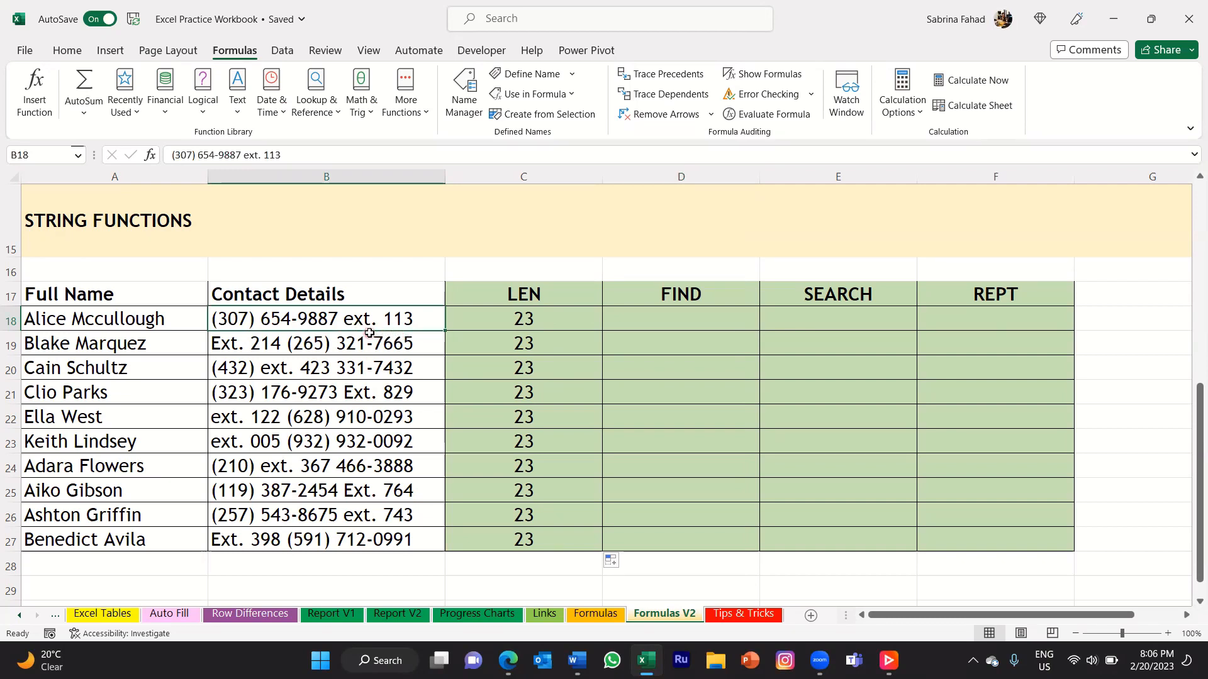
{"action": "left_click", "coordinate": [424, 348]}
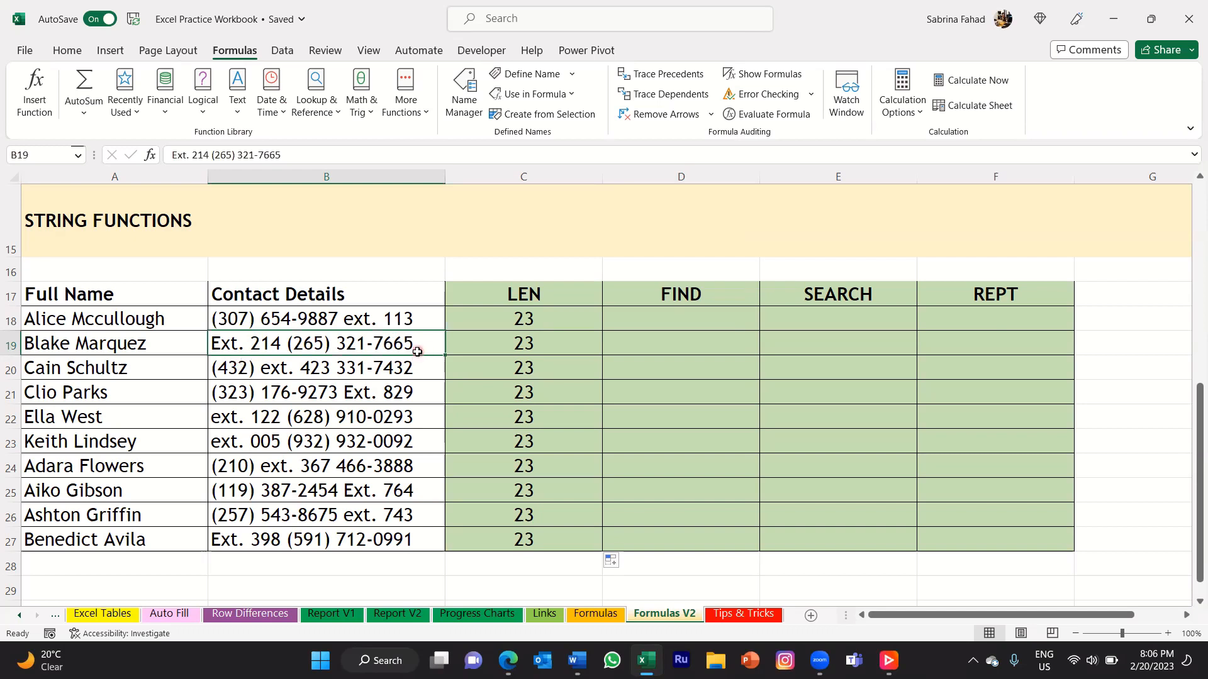
{"action": "left_click", "coordinate": [421, 372]}
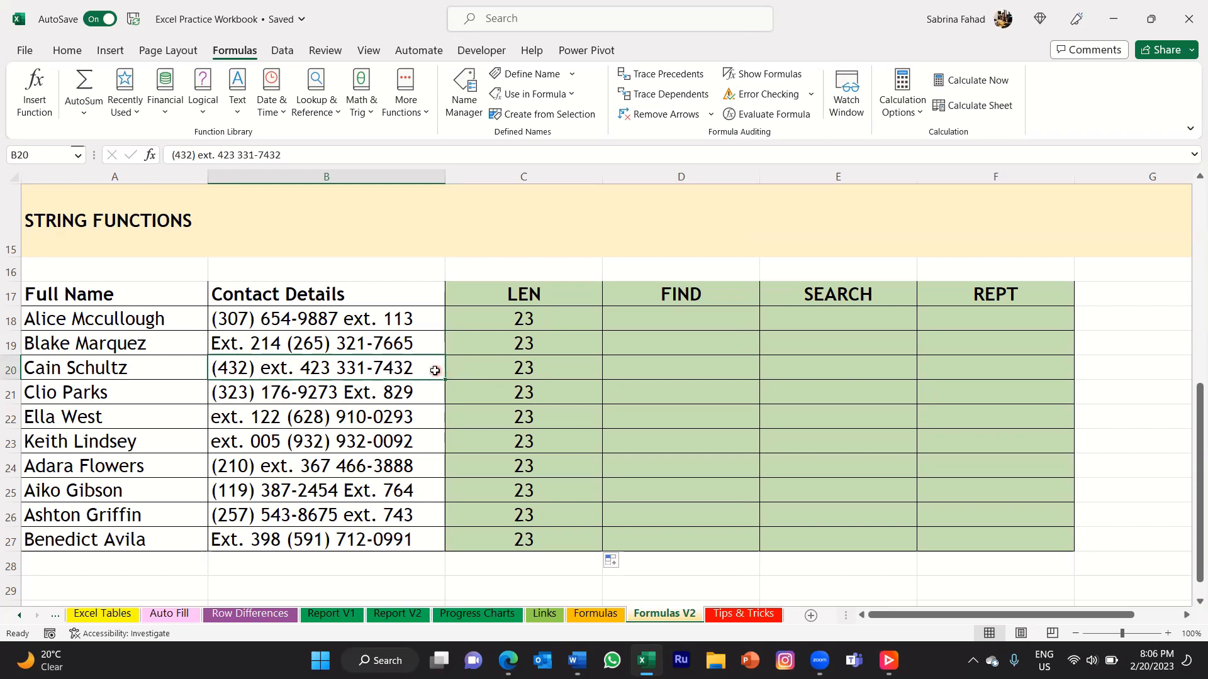
{"action": "left_click", "coordinate": [431, 320]}
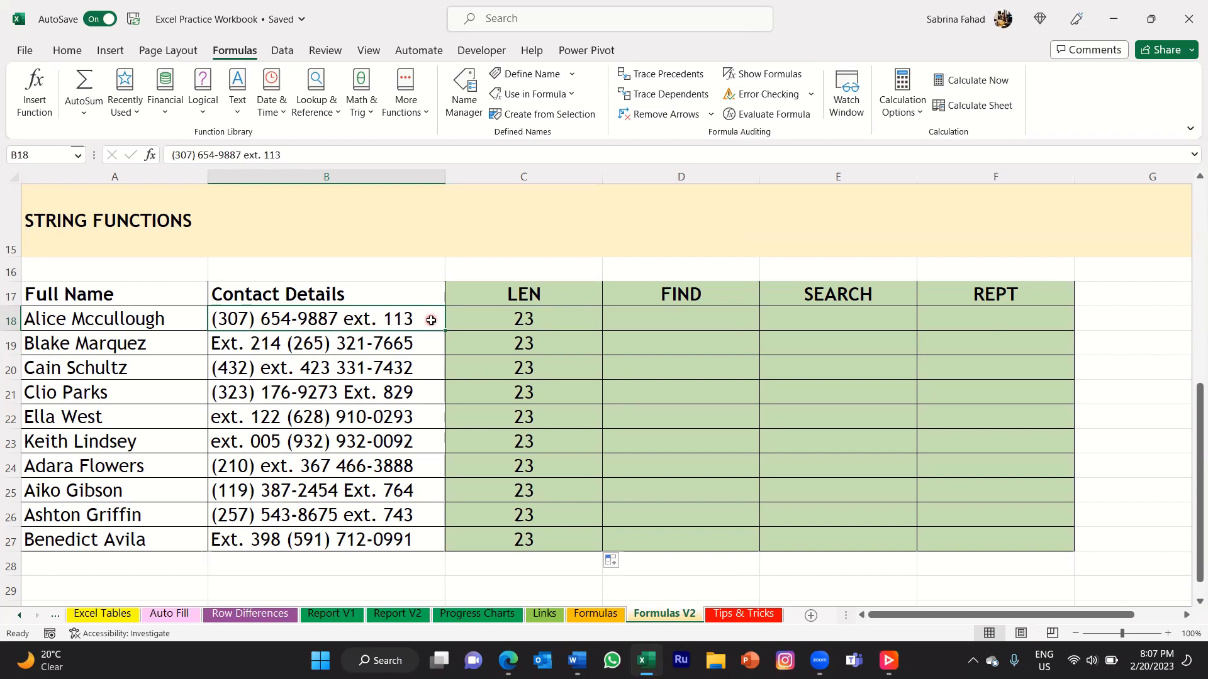
Enter =FIND("e",B18) in D18 to locate the lowercase "e" in the first contact details entry.
{"action": "left_click", "coordinate": [736, 320]}
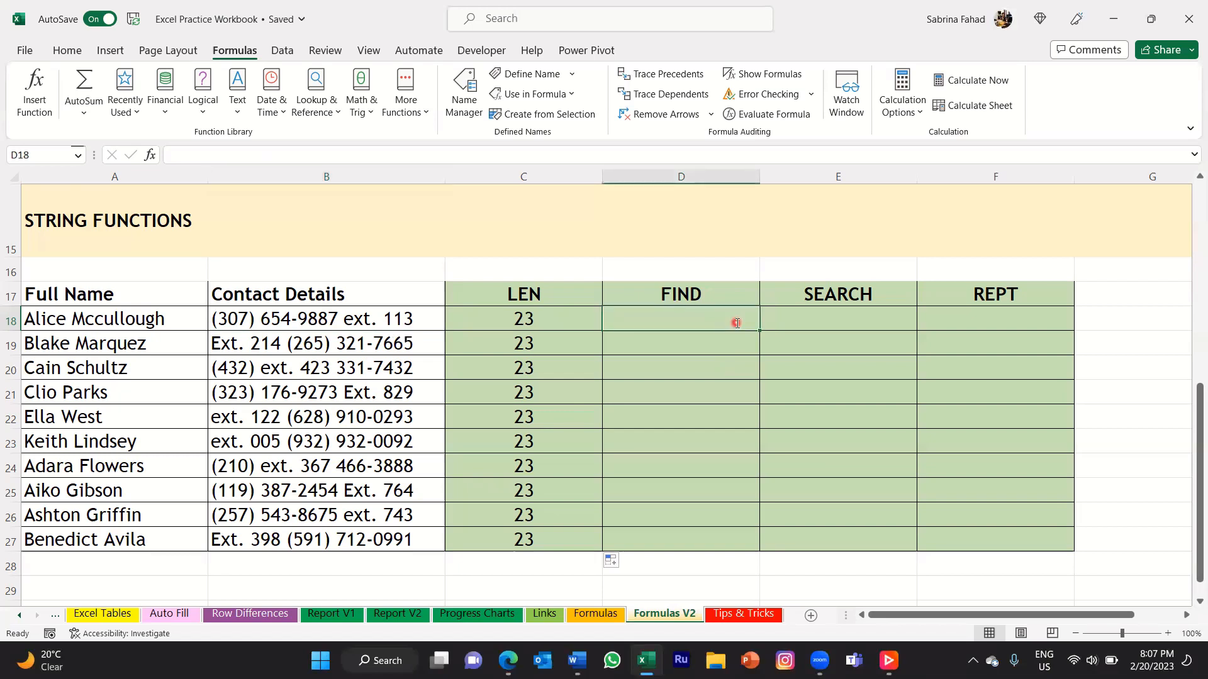
{"action": "type", "text": "=find"}
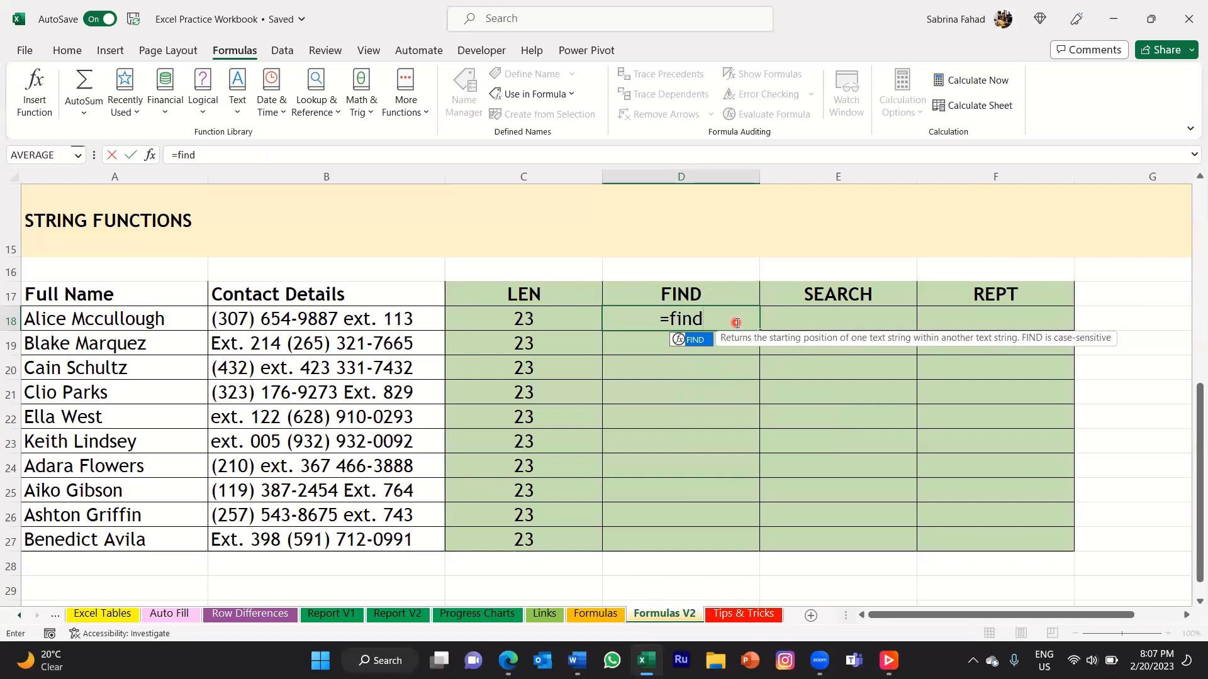
{"action": "type", "text": "("}
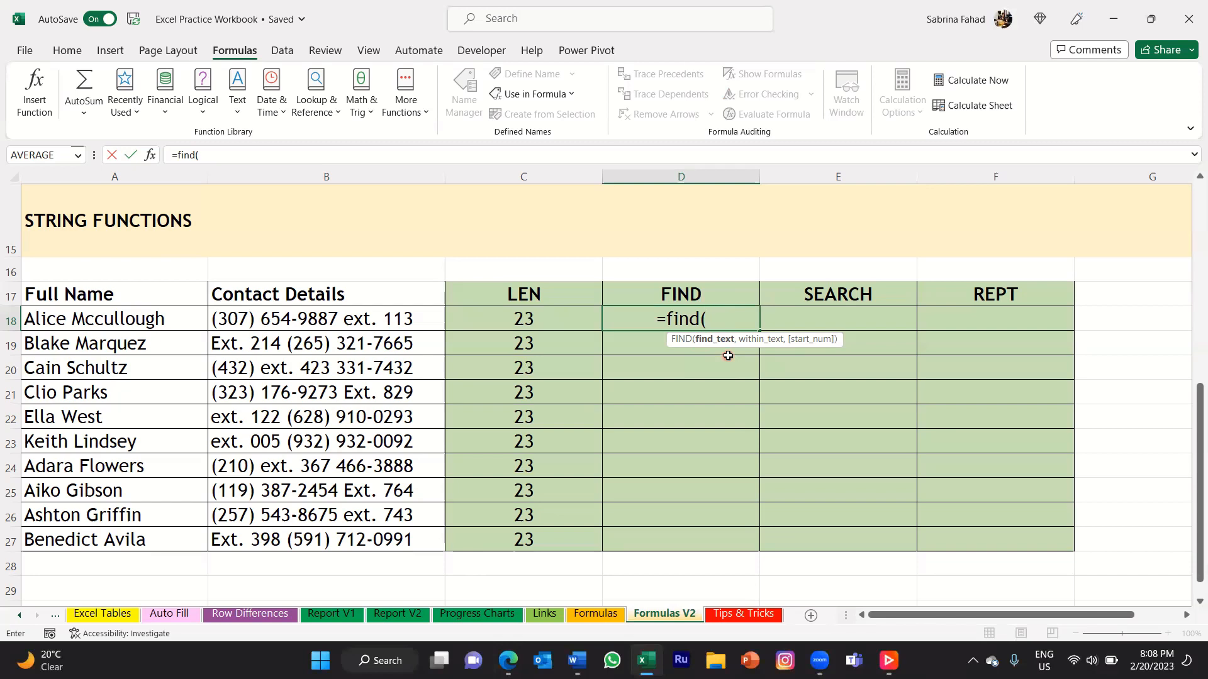
{"action": "key", "text": "F2"}
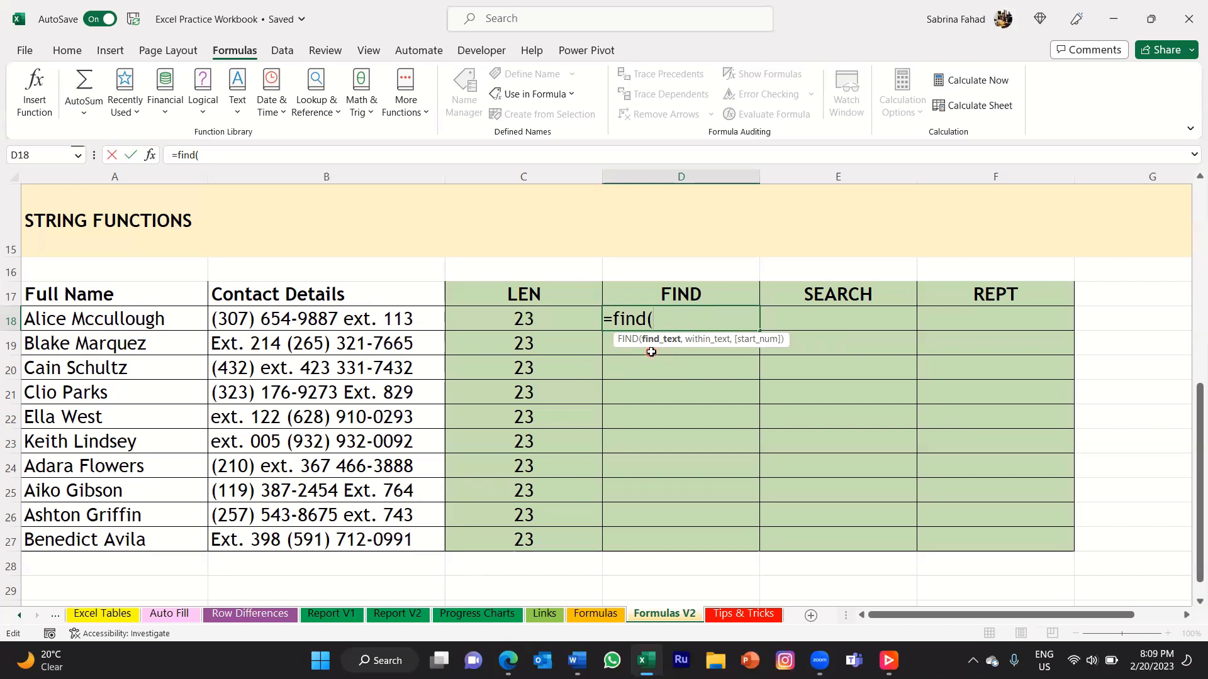
{"action": "type", "text": "\"e\""}
{"action": "type", "text": ","}
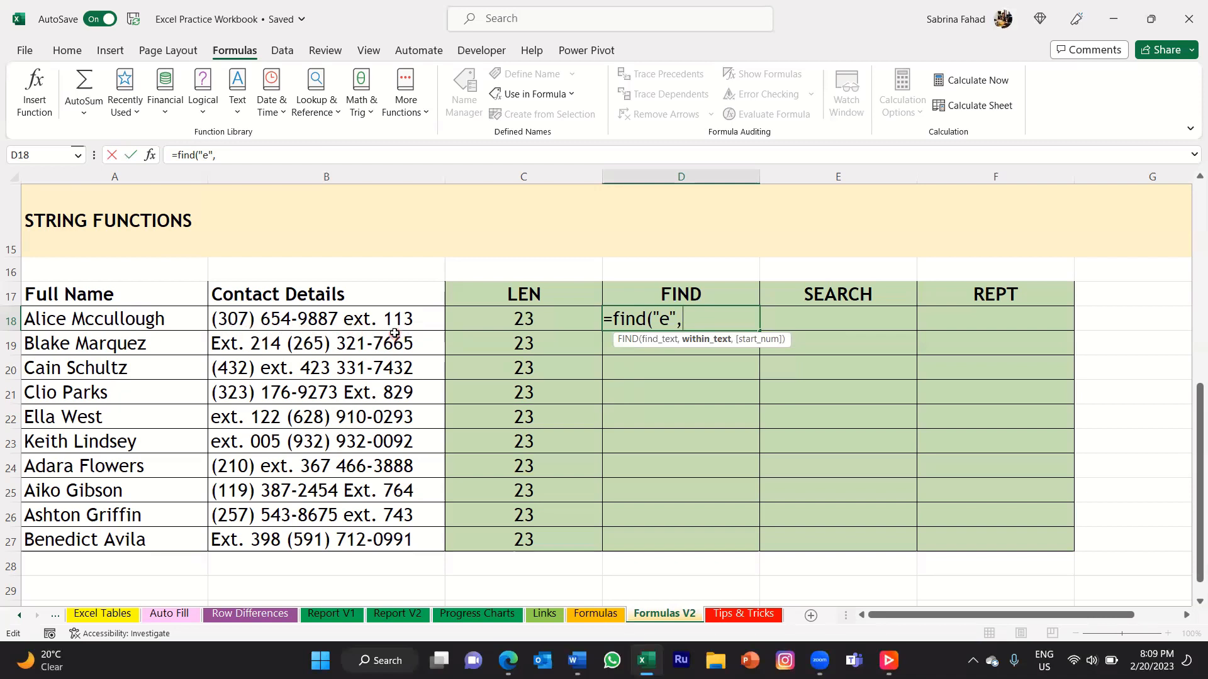
{"action": "left_click", "coordinate": [432, 322]}
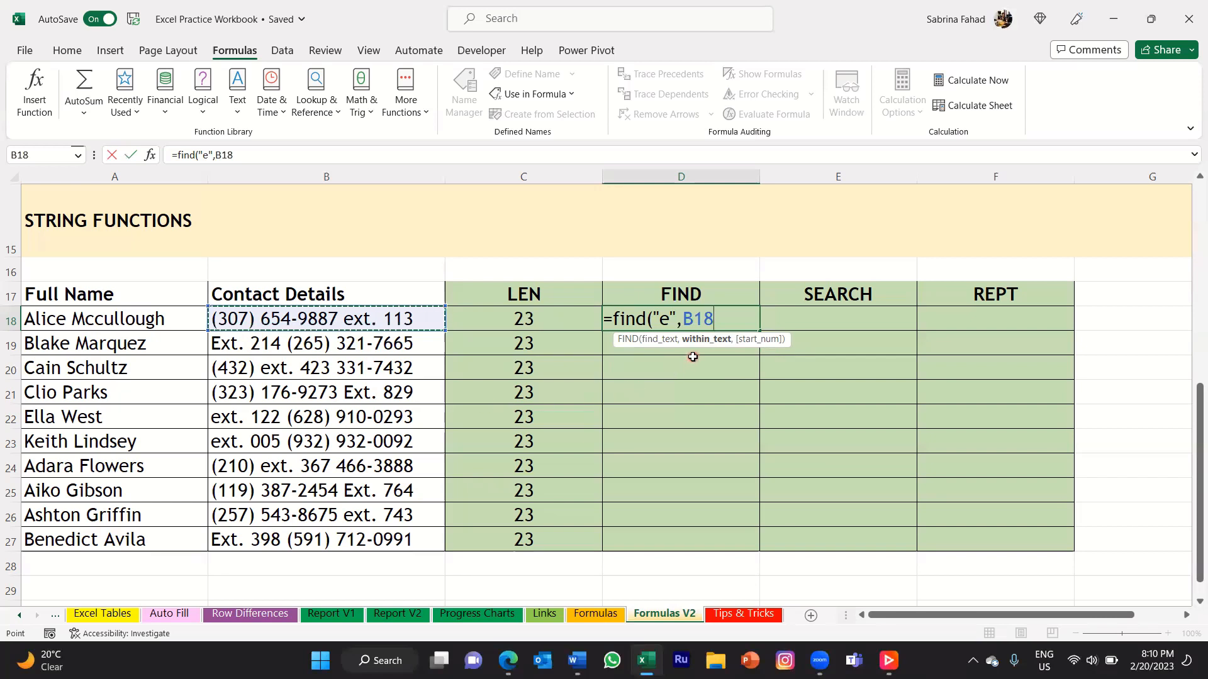
{"action": "type", "text": ")"}
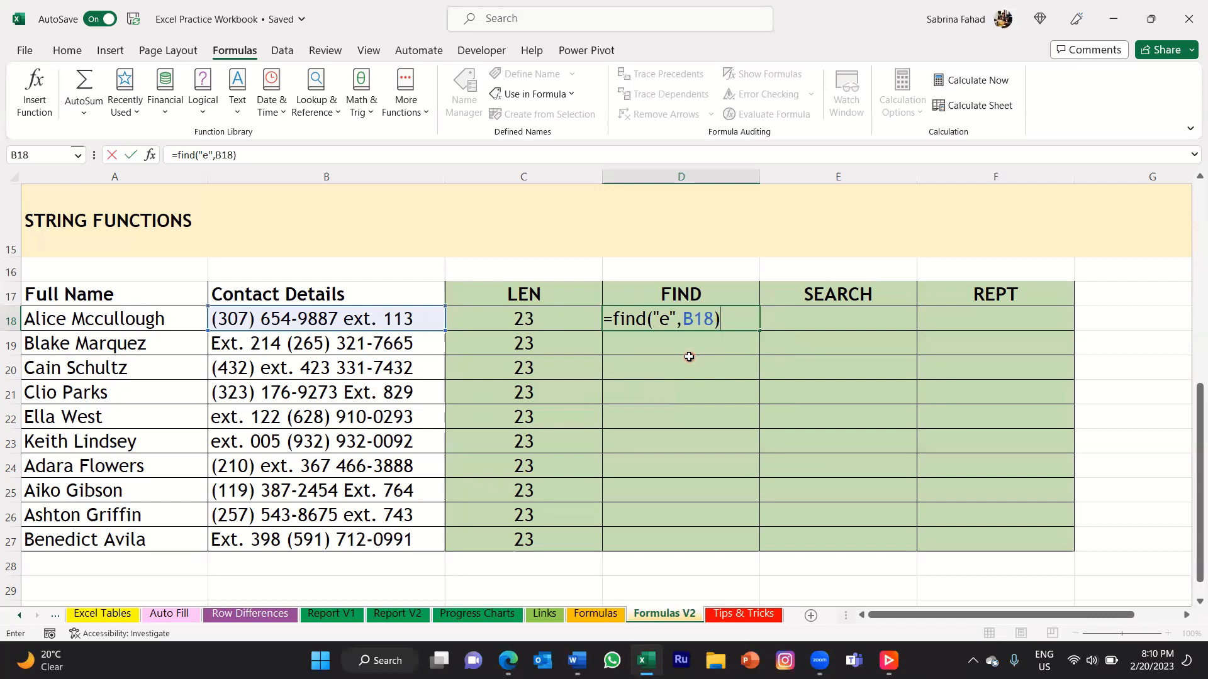
{"action": "key", "text": "Return"}
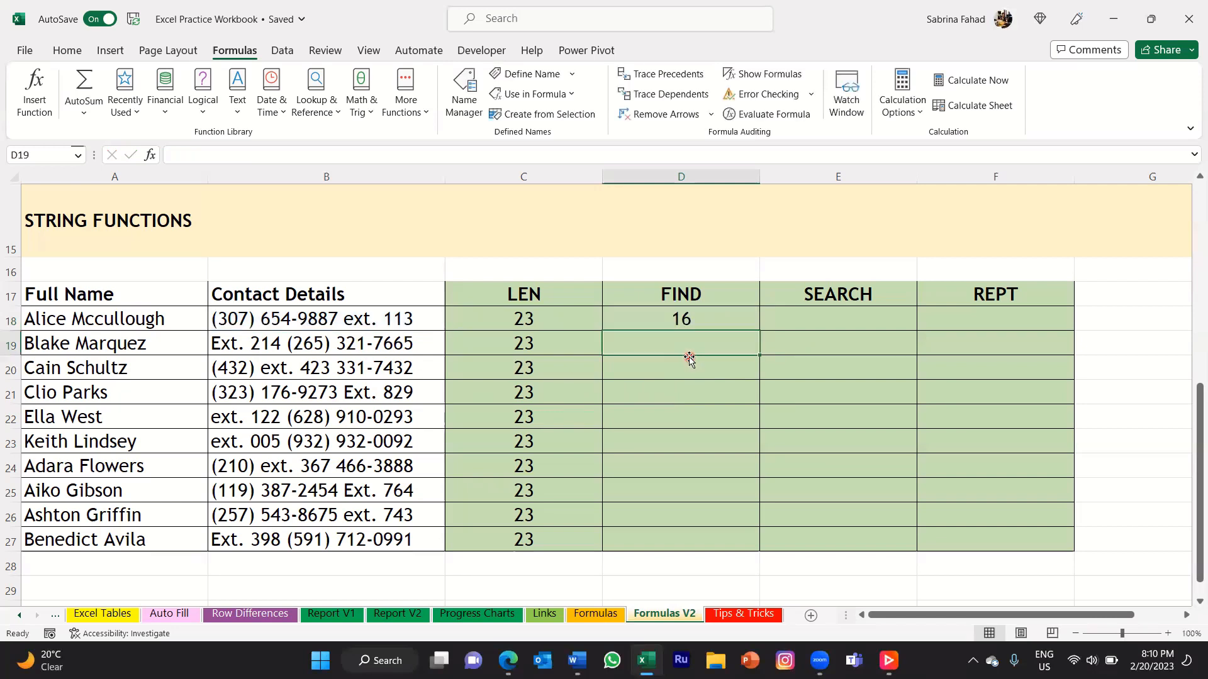
Fill the FIND formula from D18 down to D27 and inspect the copied formulas.
{"action": "left_click", "coordinate": [724, 319]}
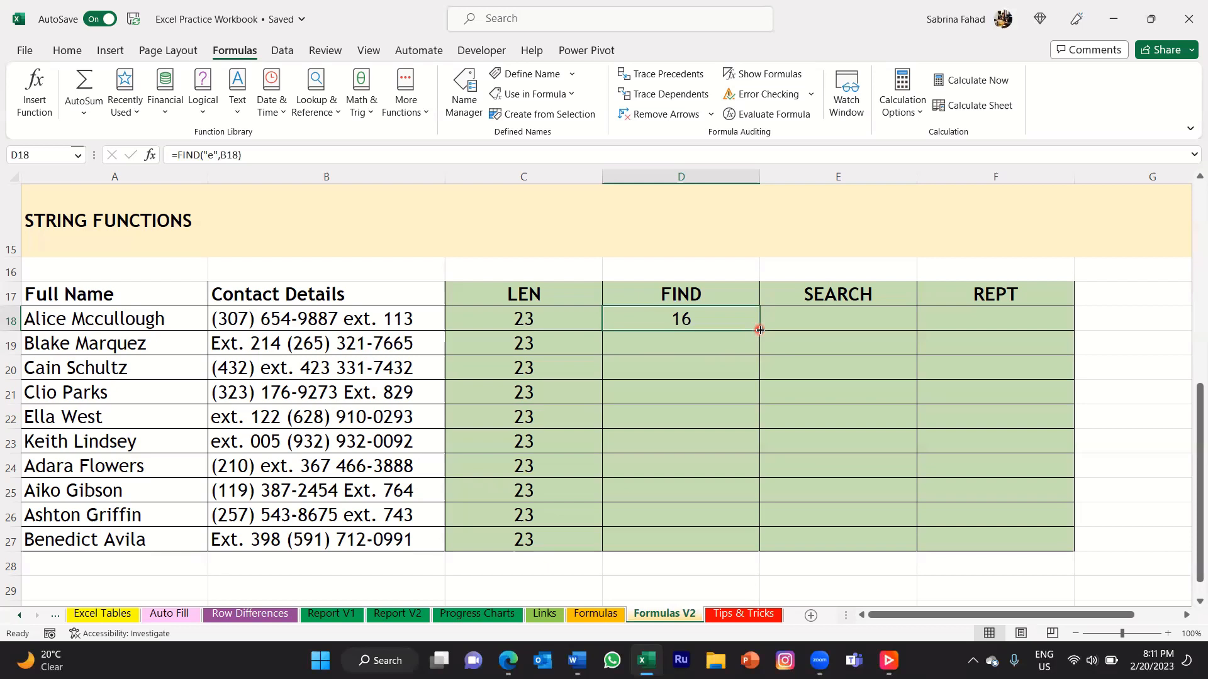
{"action": "double_click", "coordinate": [760, 329]}
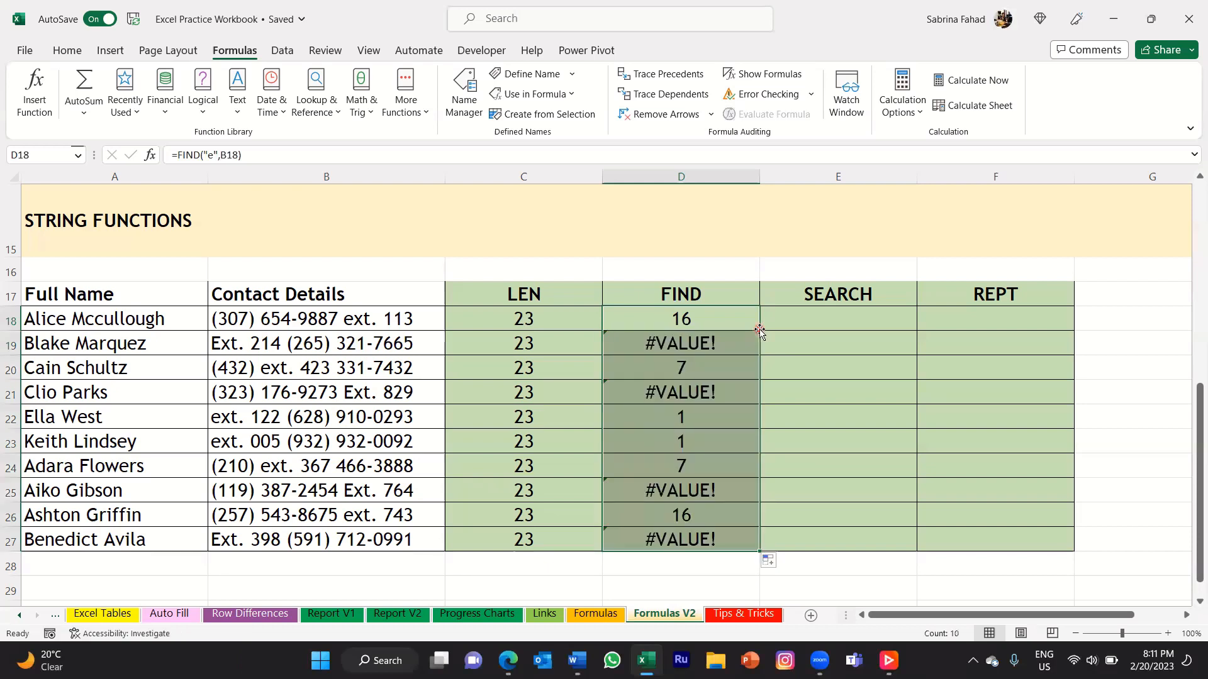
{"action": "left_click", "coordinate": [731, 344]}
{"action": "left_click", "coordinate": [731, 392]}
{"action": "left_click", "coordinate": [730, 494]}
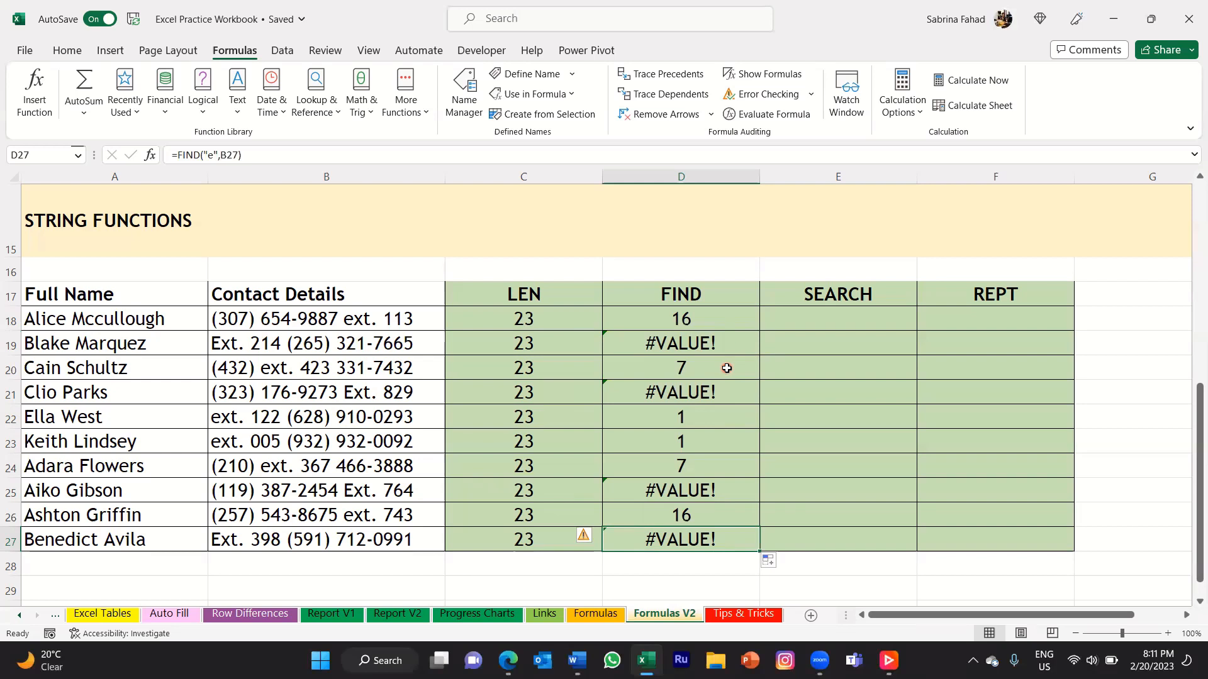
{"action": "left_click", "coordinate": [727, 368]}
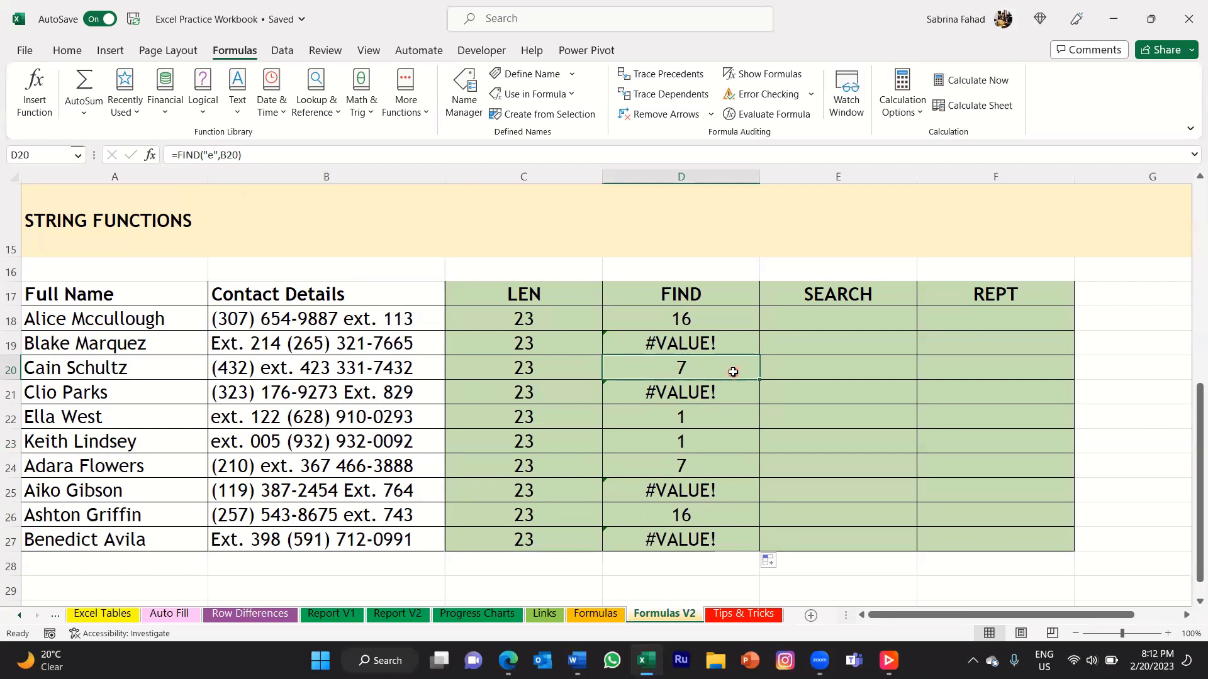
Enter =SEARCH("e",B18) in E18 to locate the letter "e" regardless of case in the first contact details entry.
{"action": "left_click", "coordinate": [732, 342]}
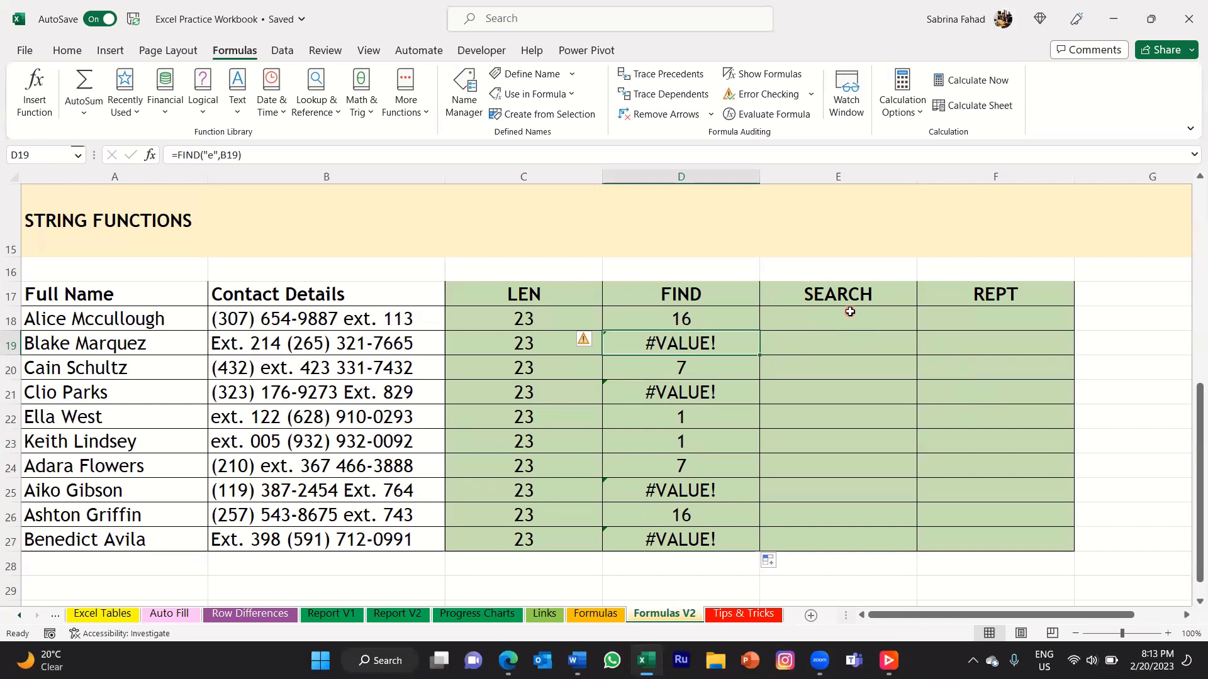
{"action": "left_click", "coordinate": [899, 321]}
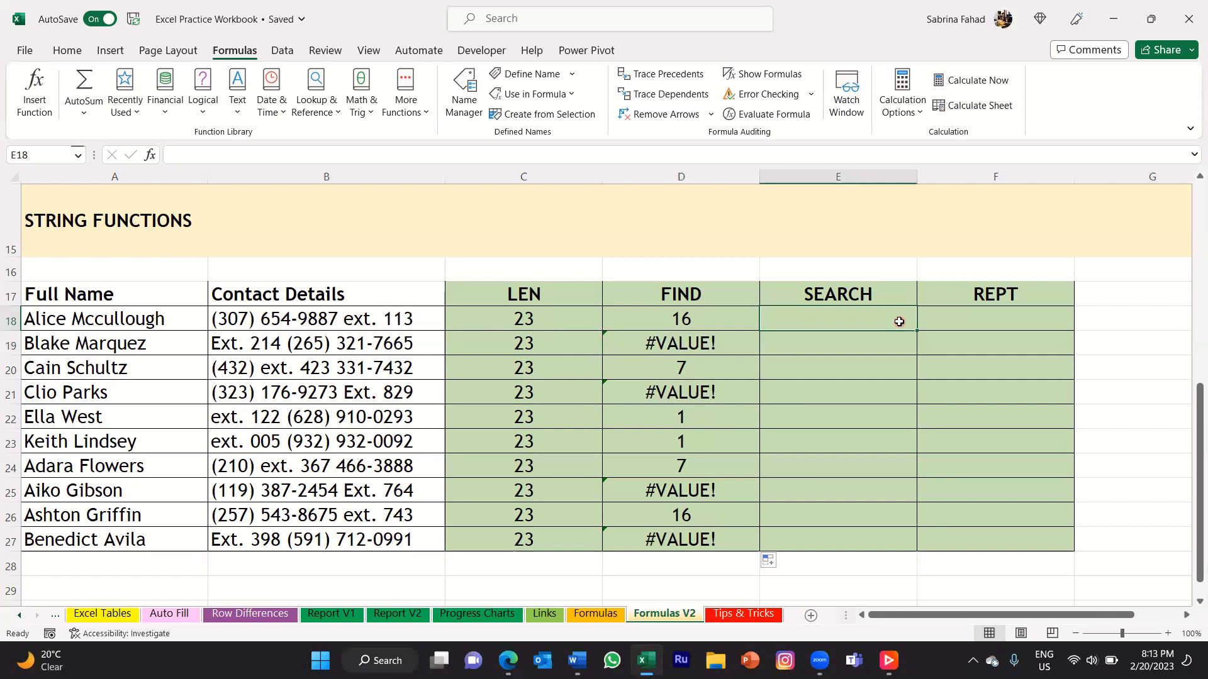
{"action": "type", "text": "=search"}
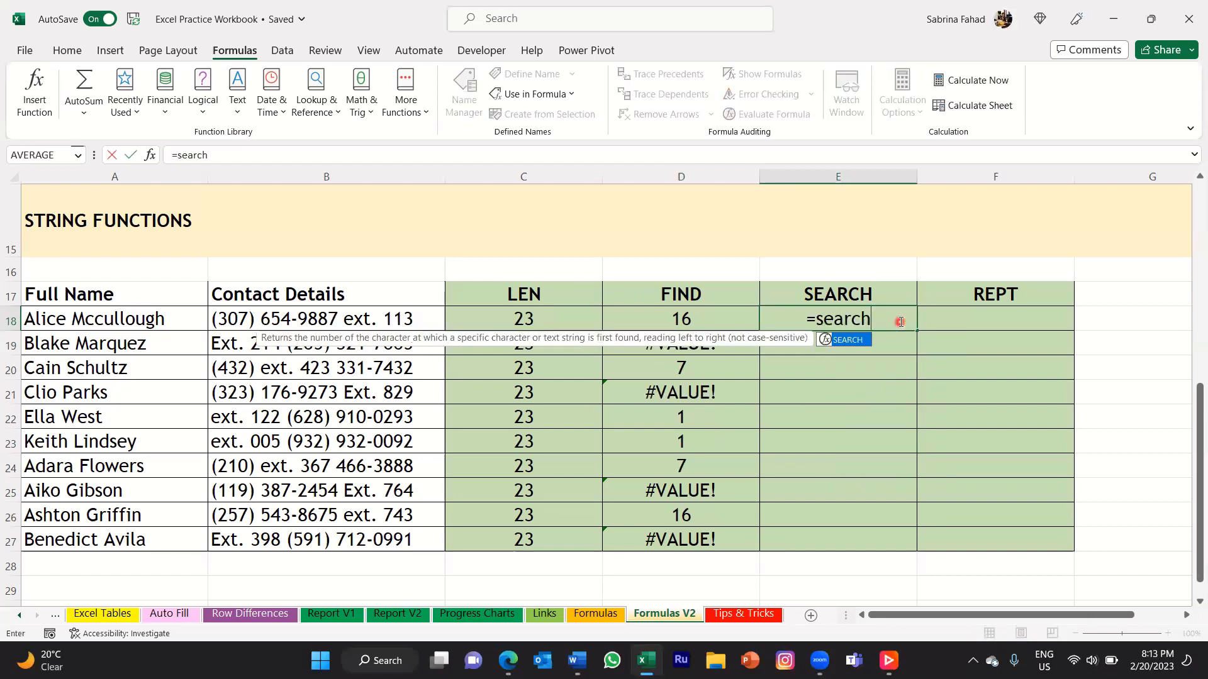
{"action": "type", "text": "("}
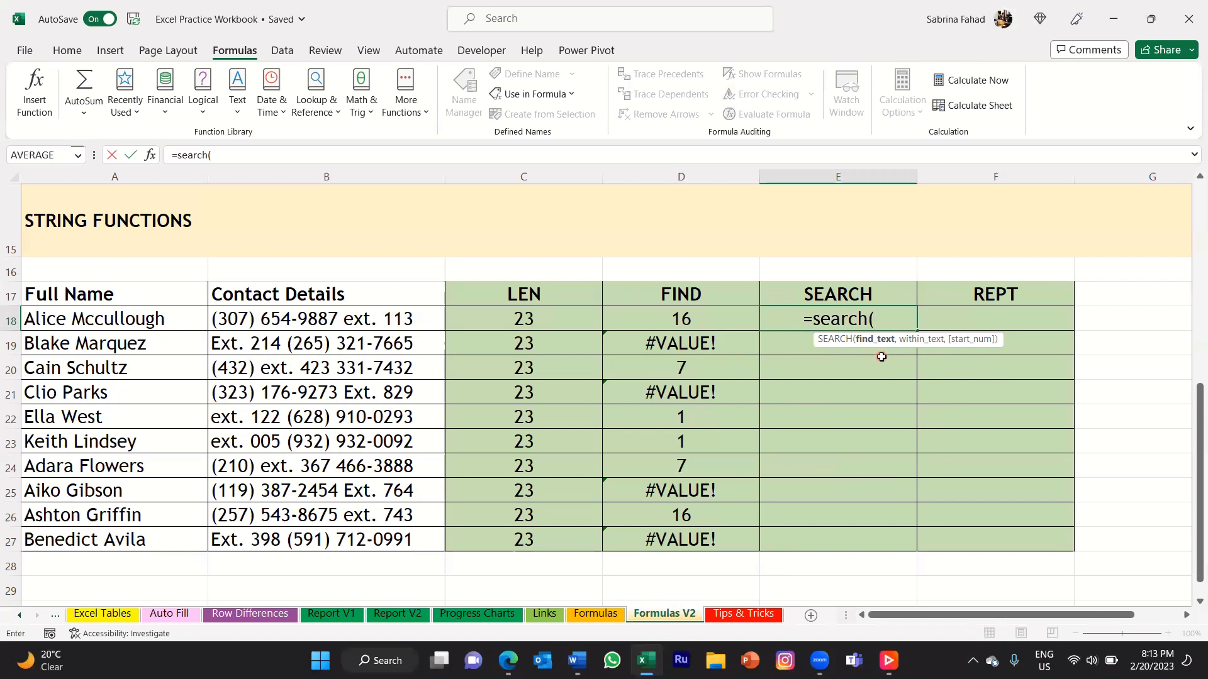
{"action": "type", "text": "\""}
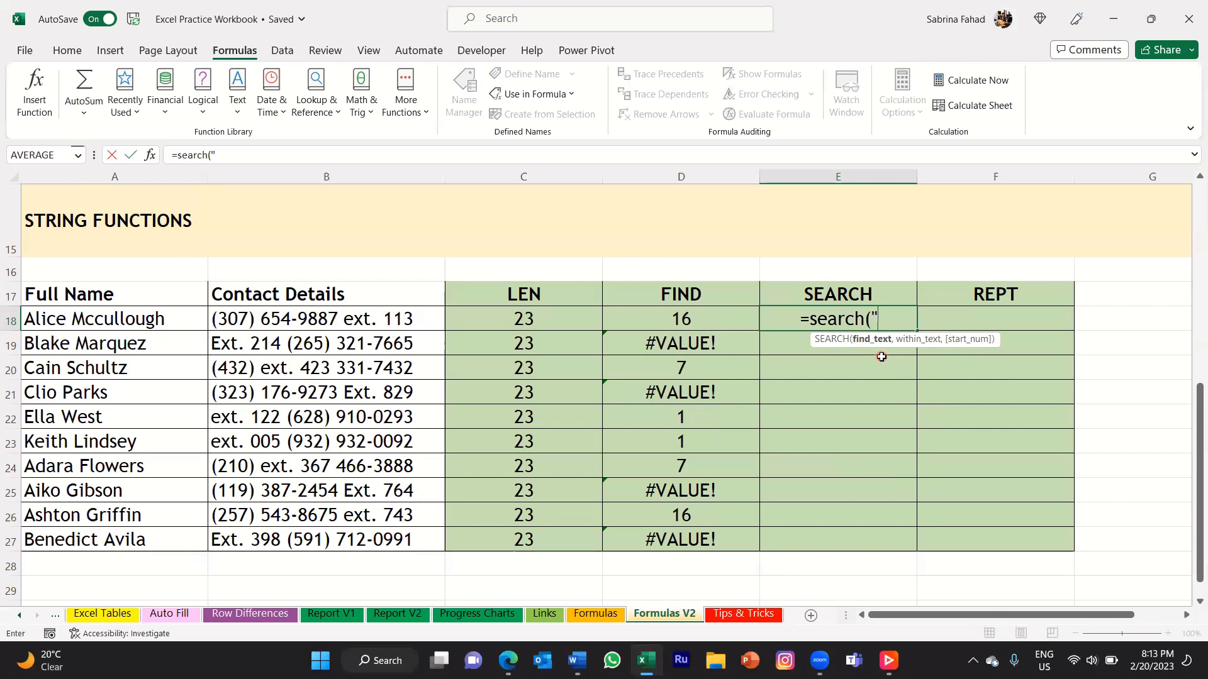
{"action": "type", "text": "e"}
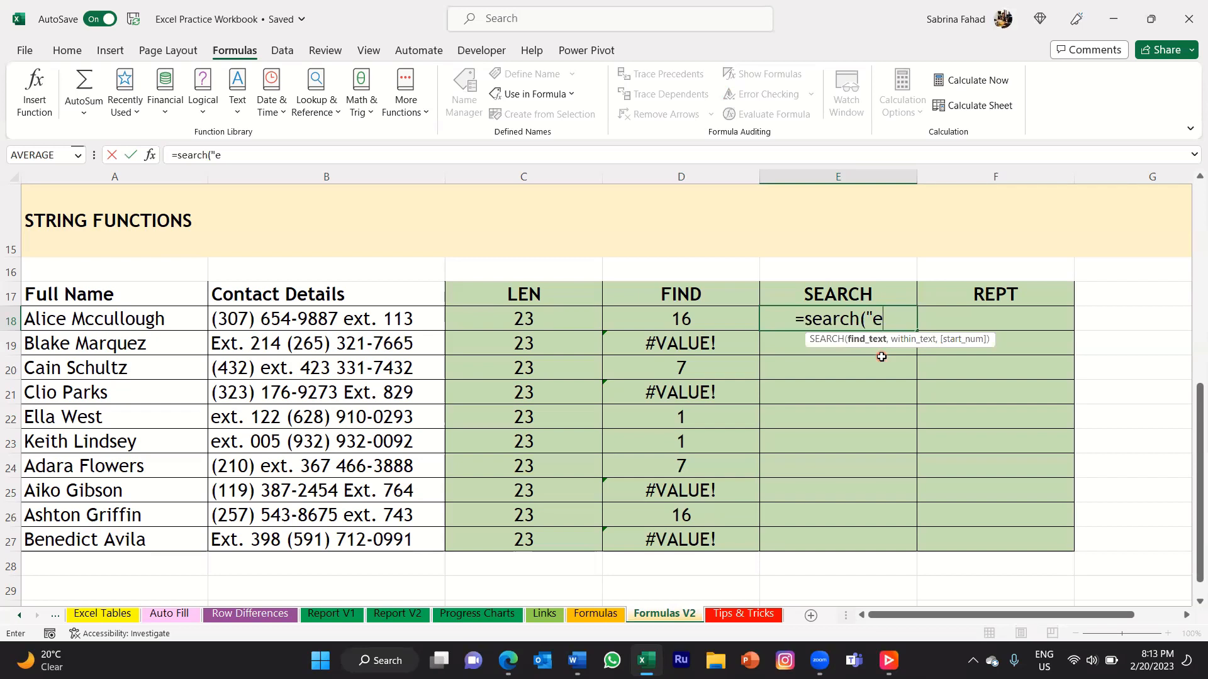
{"action": "type", "text": "\""}
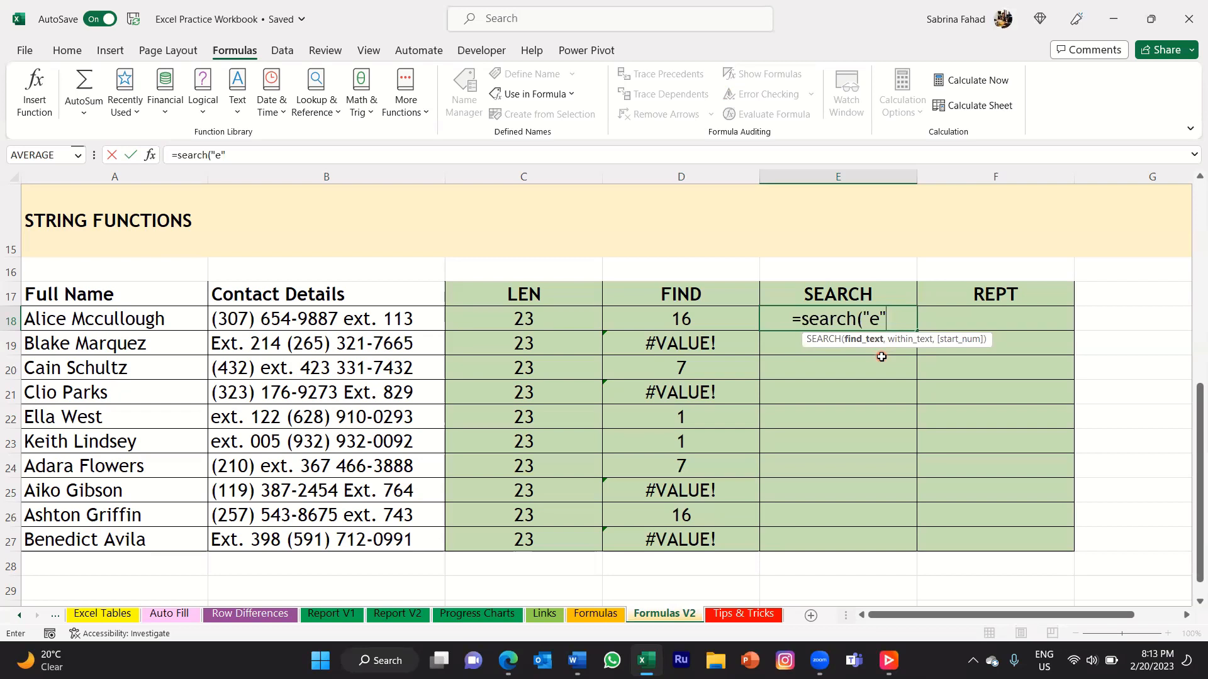
{"action": "type", "text": ","}
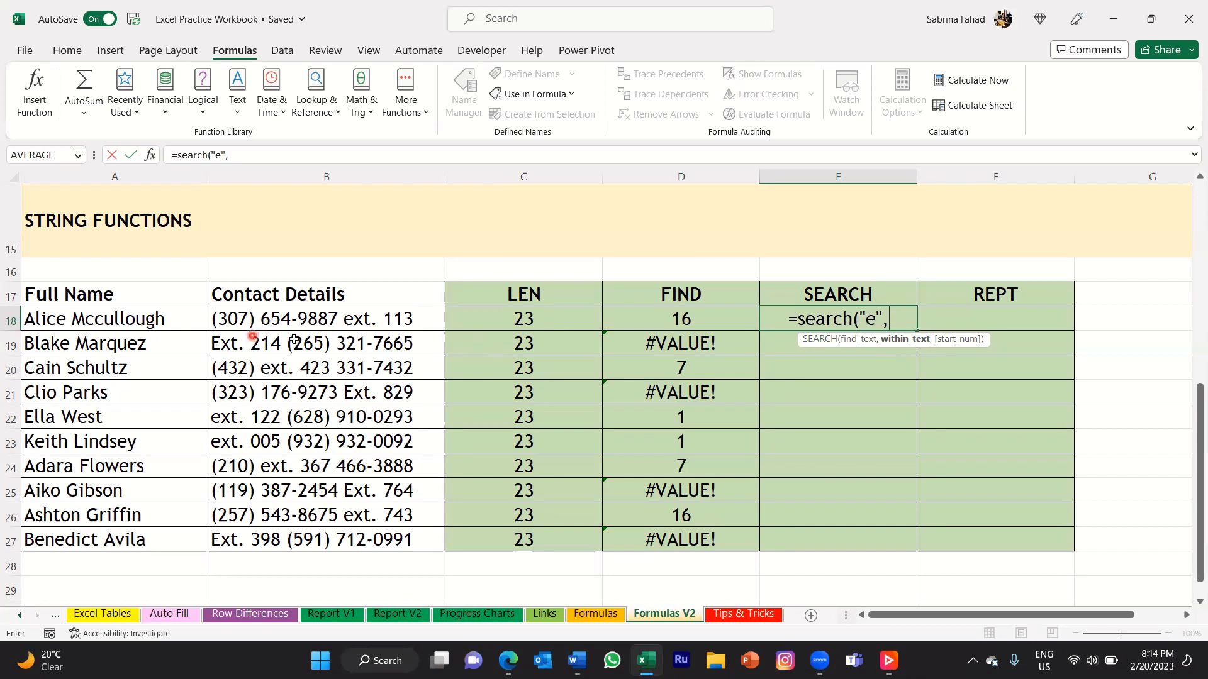
{"action": "left_click", "coordinate": [433, 323]}
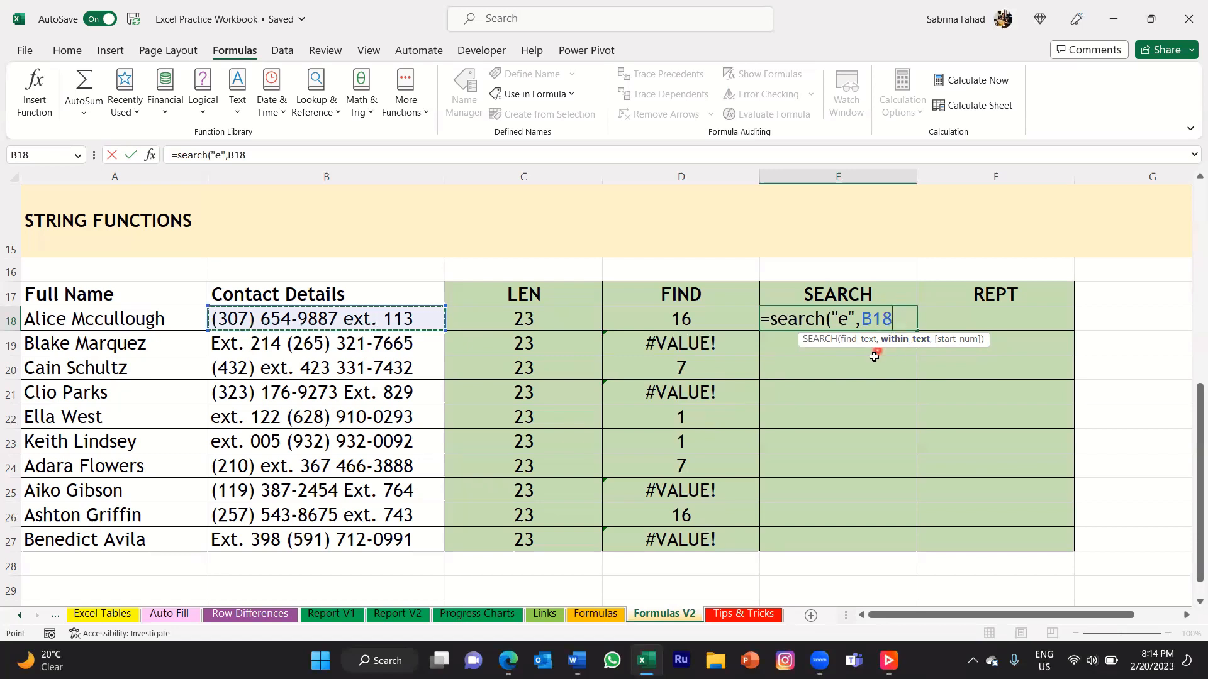
{"action": "type", "text": ")"}
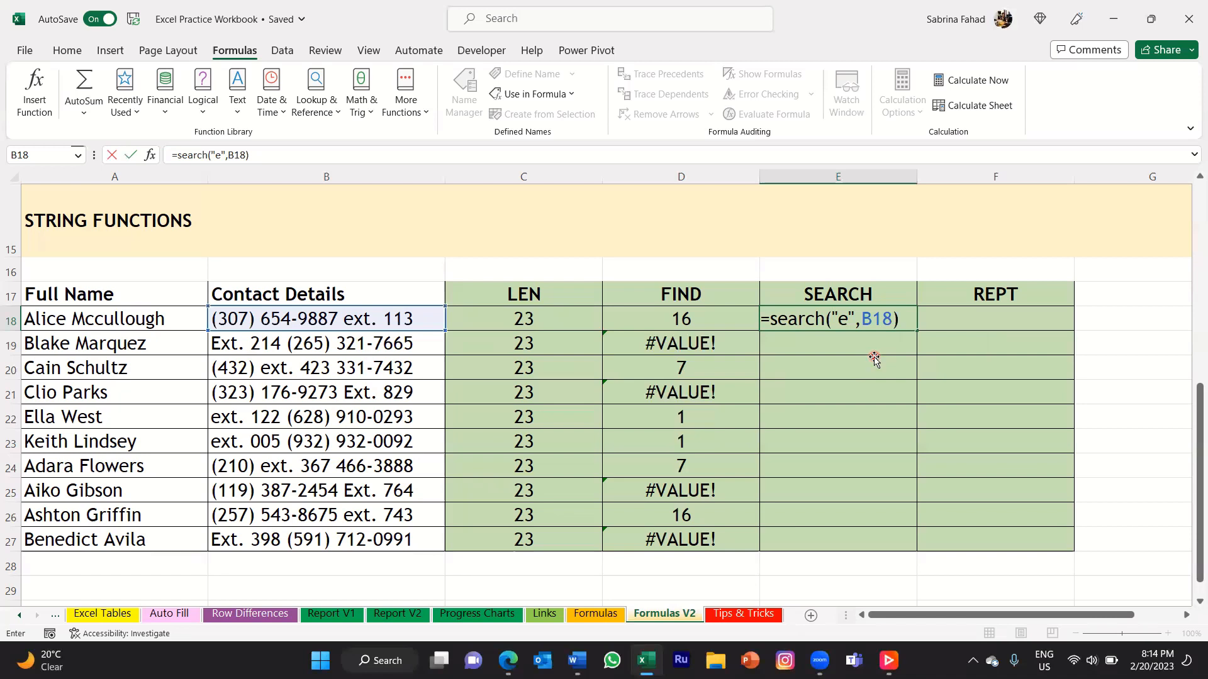
{"action": "key", "text": "Return"}
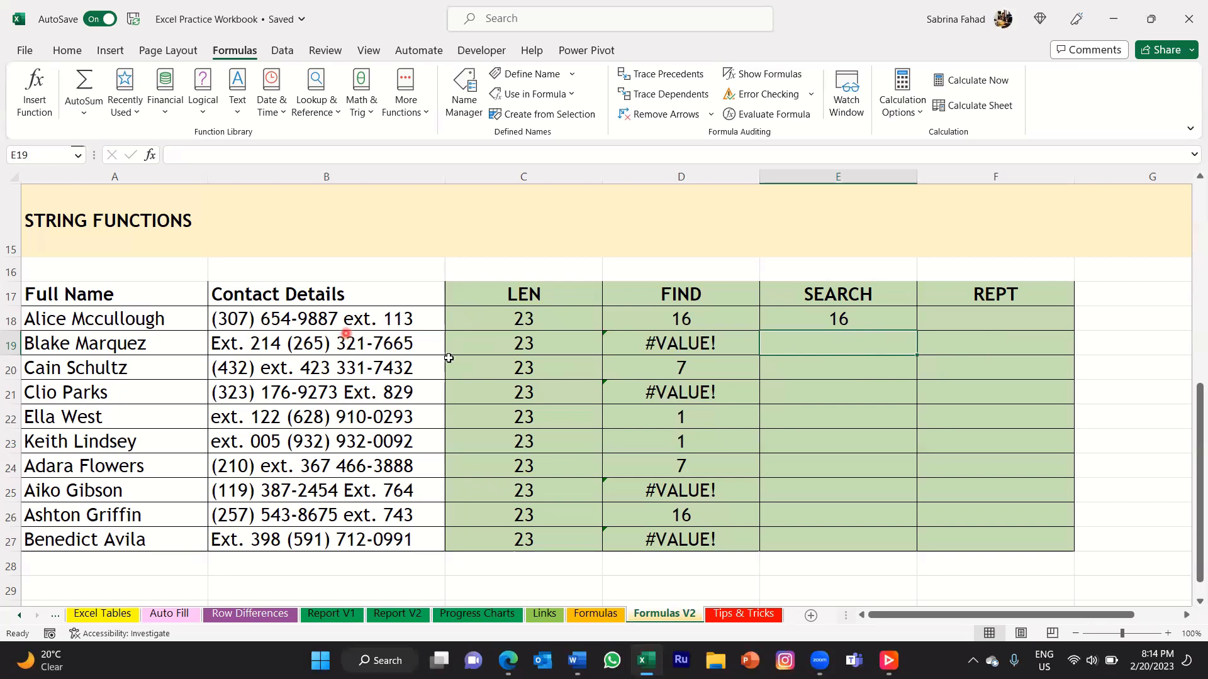
{"action": "left_click", "coordinate": [833, 333]}
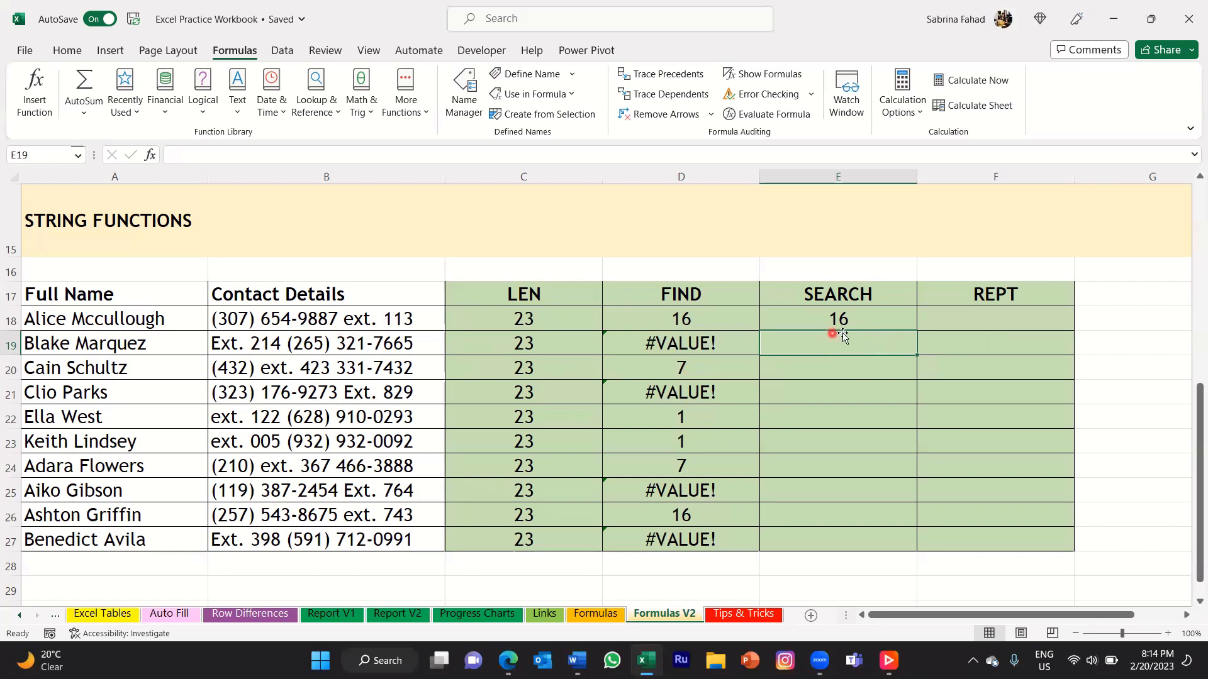
{"action": "left_click", "coordinate": [900, 317]}
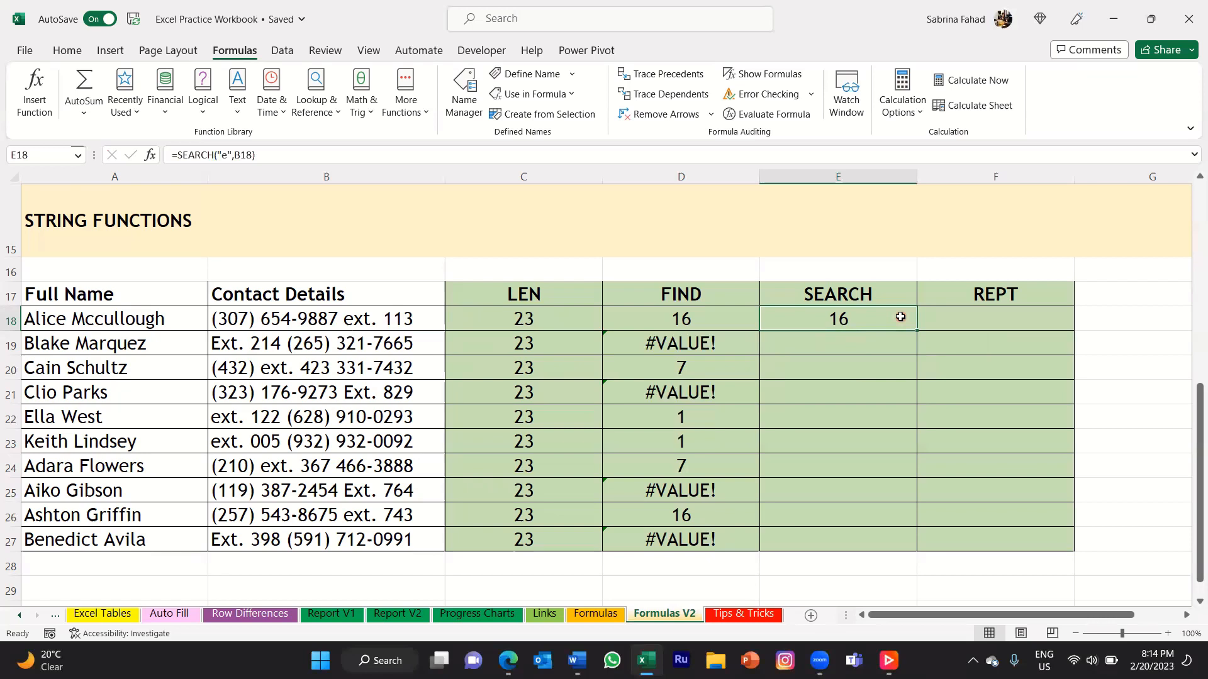
Fill the SEARCH formula from E18 down to E27 and compare the copied formulas with the FIND column.
{"action": "left_click", "coordinate": [736, 346]}
{"action": "left_click", "coordinate": [738, 393]}
{"action": "left_click", "coordinate": [738, 488]}
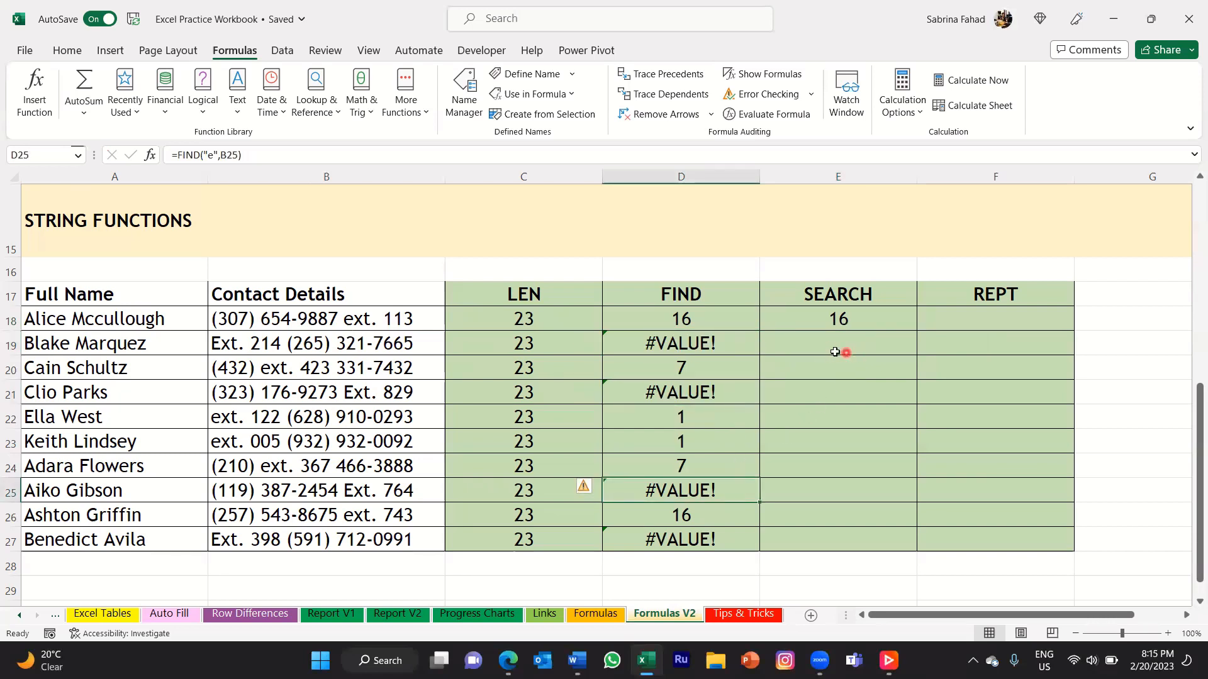
{"action": "left_click", "coordinate": [893, 319]}
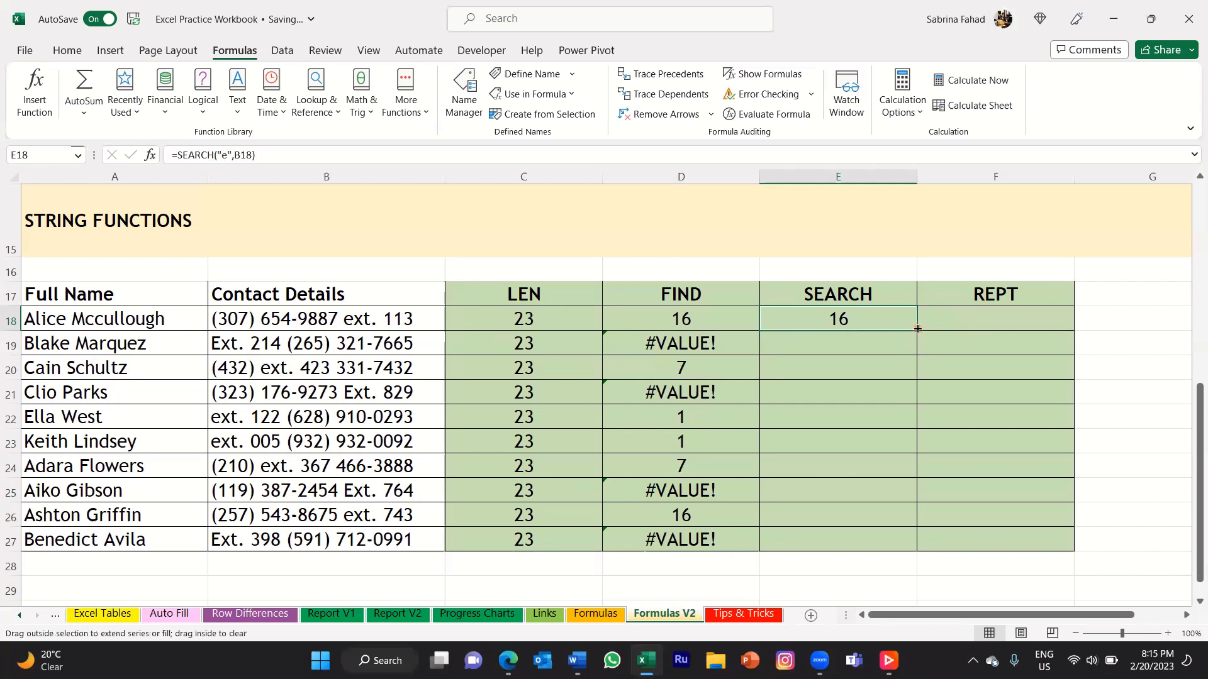
{"action": "double_click", "coordinate": [917, 329]}
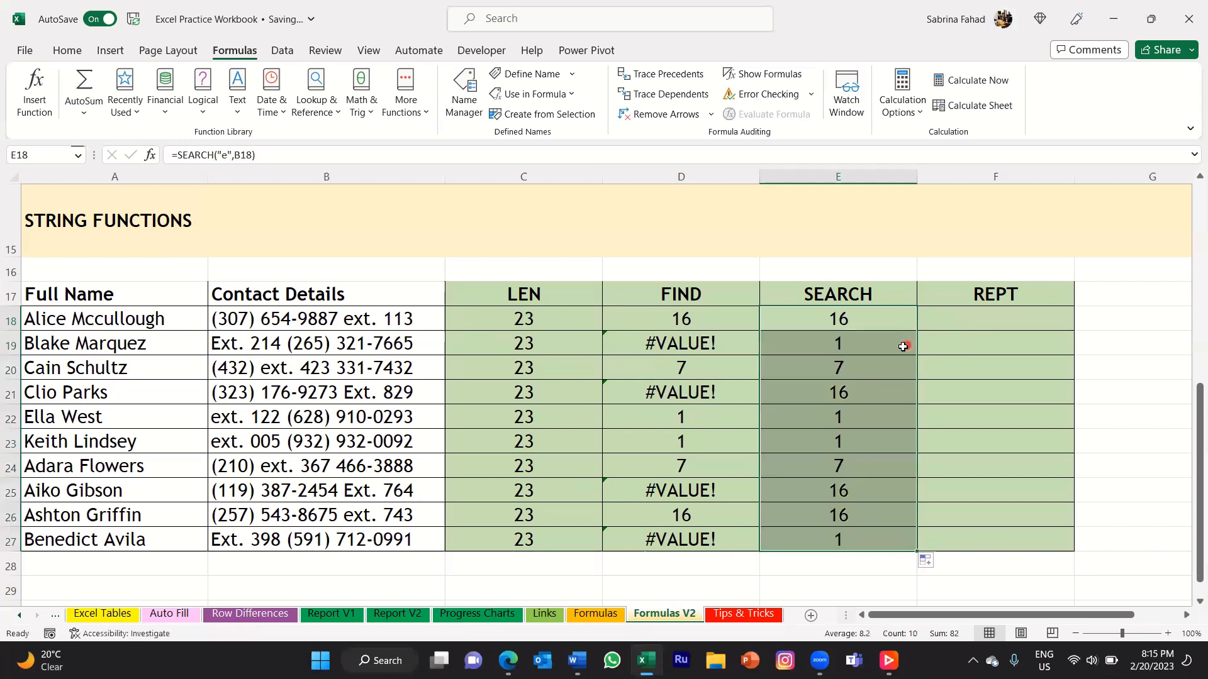
{"action": "left_click", "coordinate": [905, 345]}
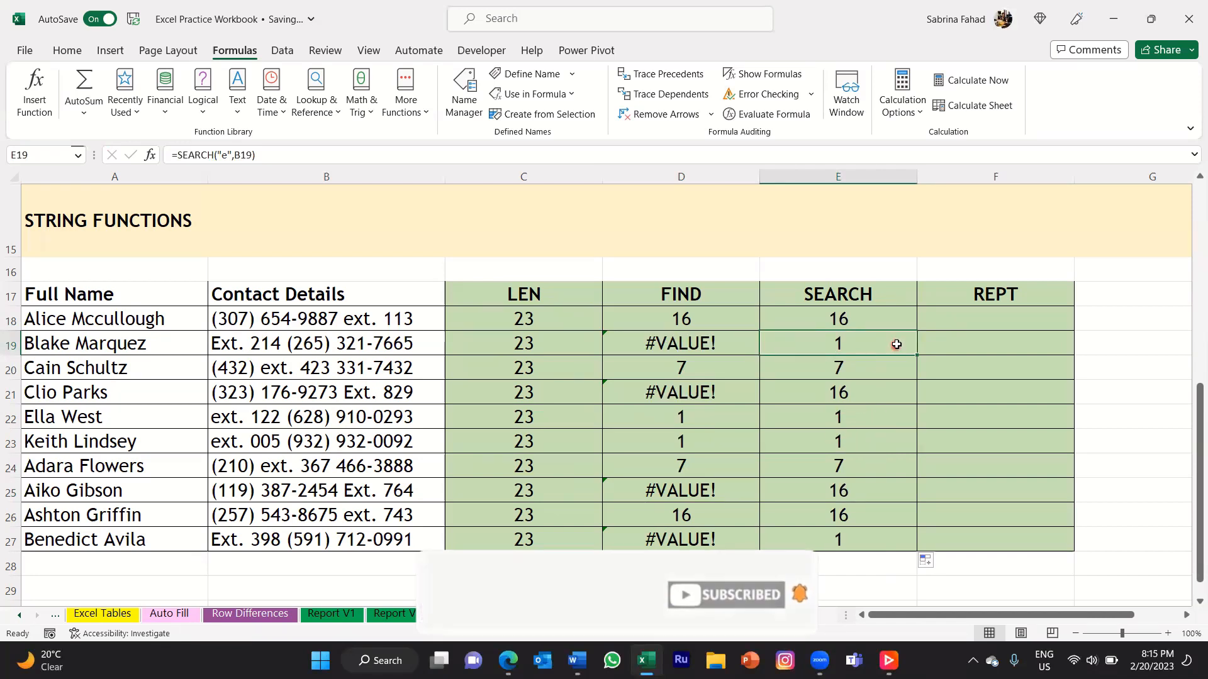
{"action": "left_click", "coordinate": [896, 302]}
{"action": "left_click", "coordinate": [896, 319]}
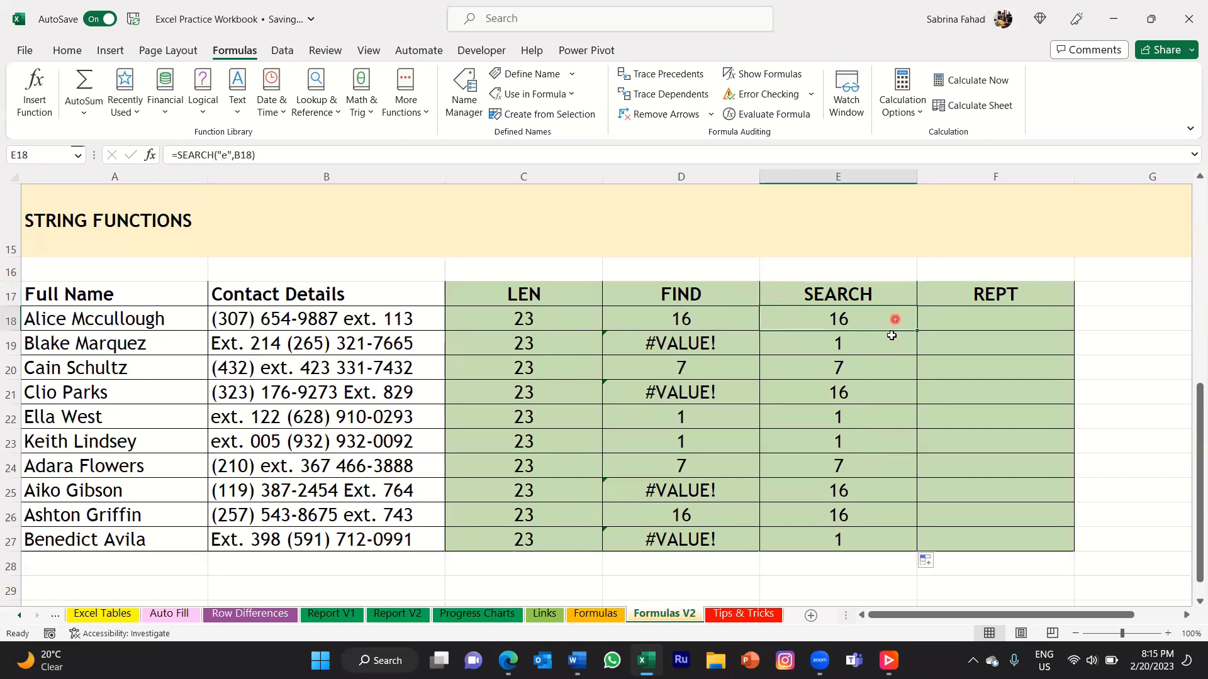
{"action": "left_click", "coordinate": [892, 344]}
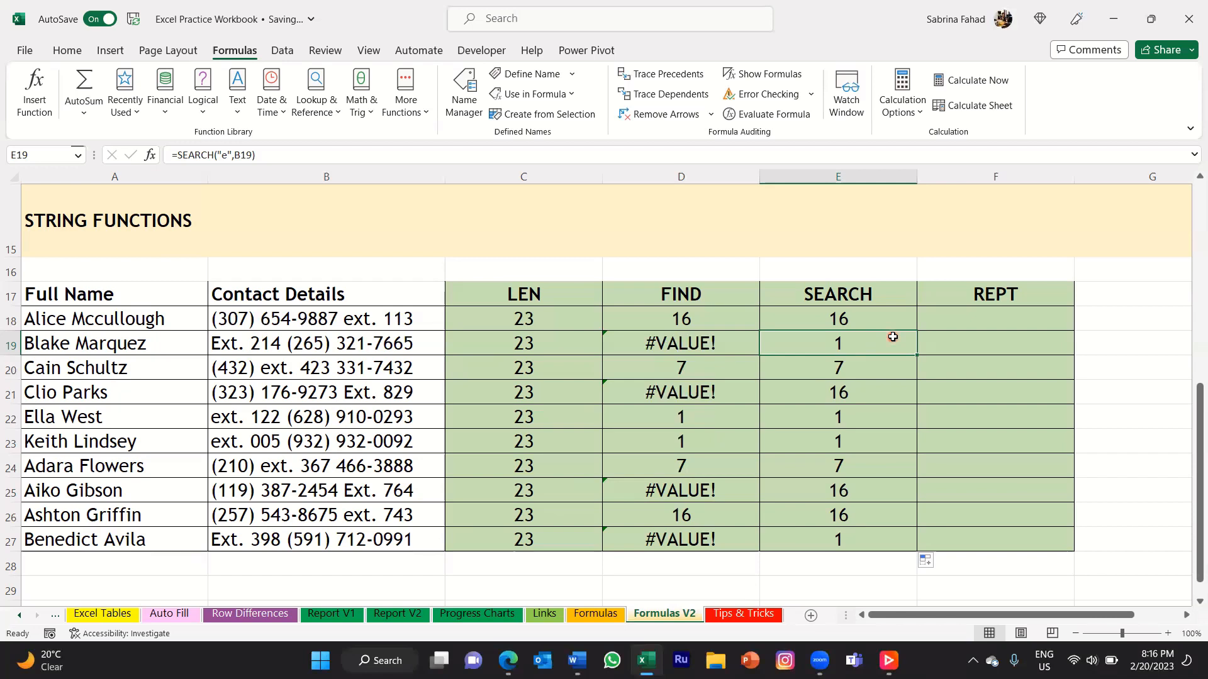
{"action": "left_click", "coordinate": [744, 291]}
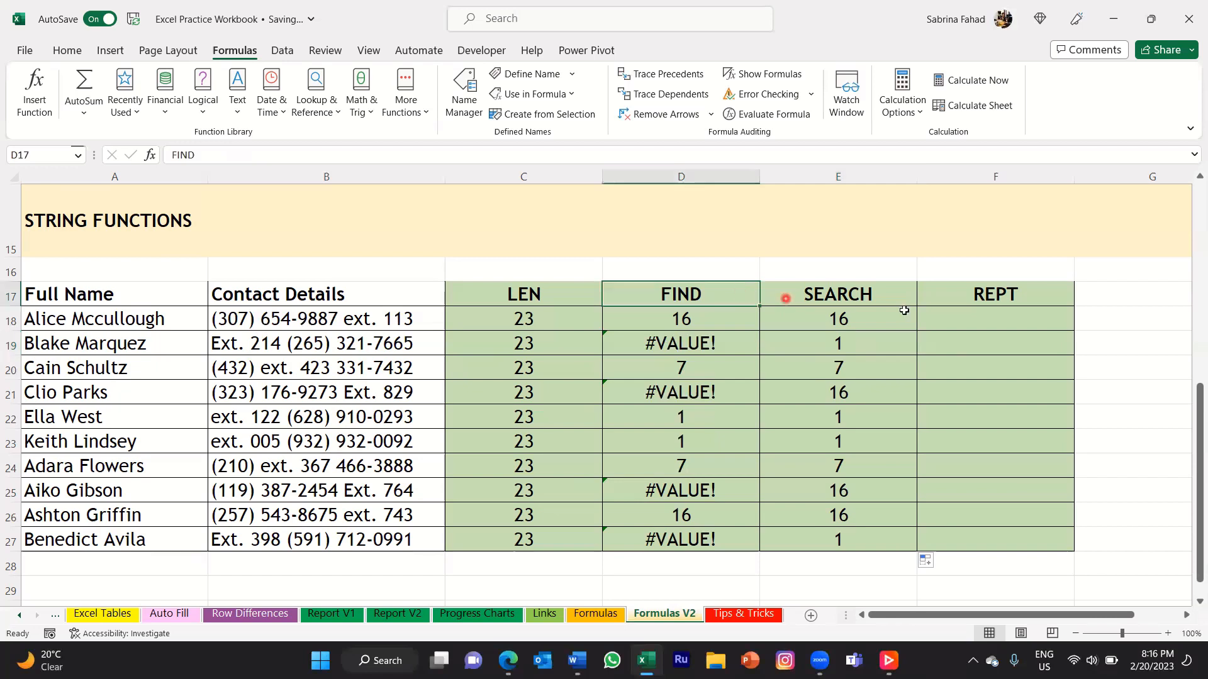
{"action": "left_click", "coordinate": [902, 291]}
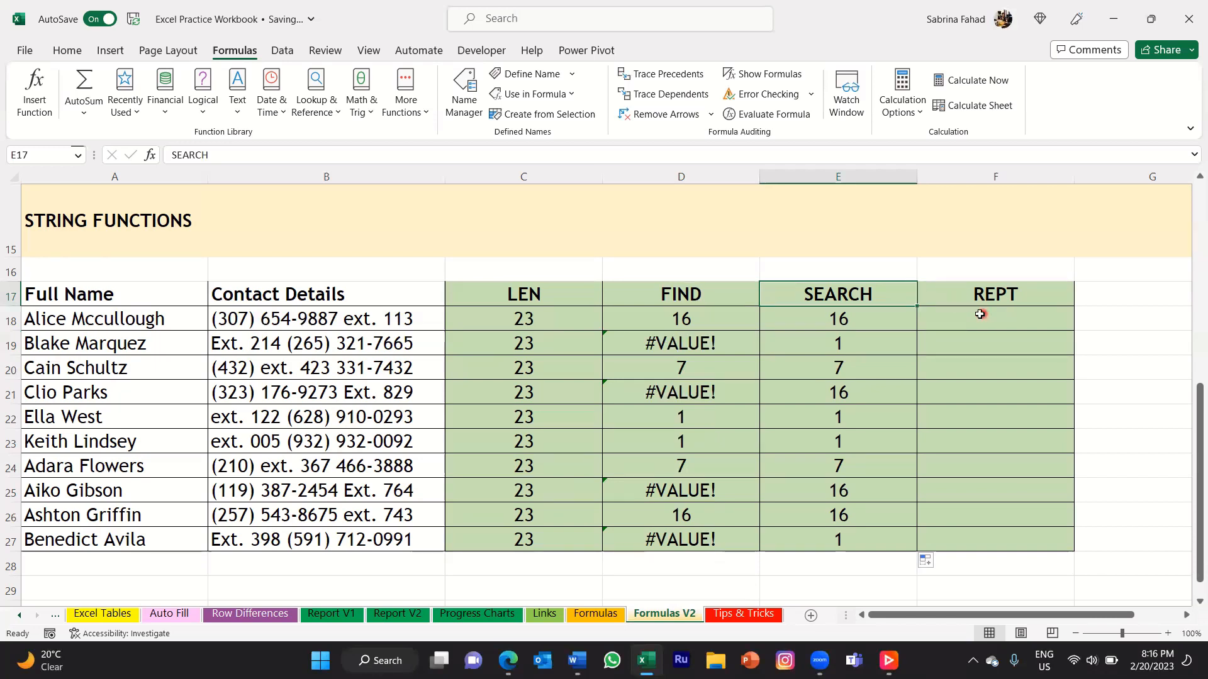
Enter =REPT("-",10) in F18 to repeat a hyphen ten times, and check the formula.
{"action": "left_click", "coordinate": [1056, 292]}
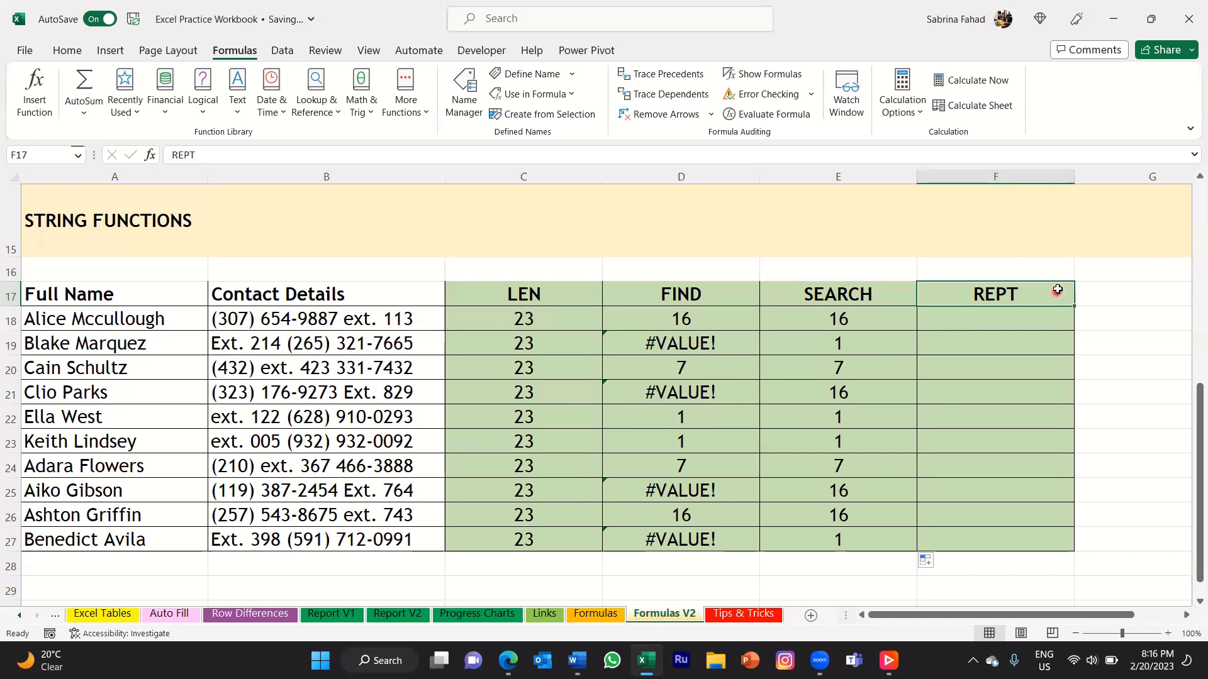
{"action": "left_click", "coordinate": [1044, 323]}
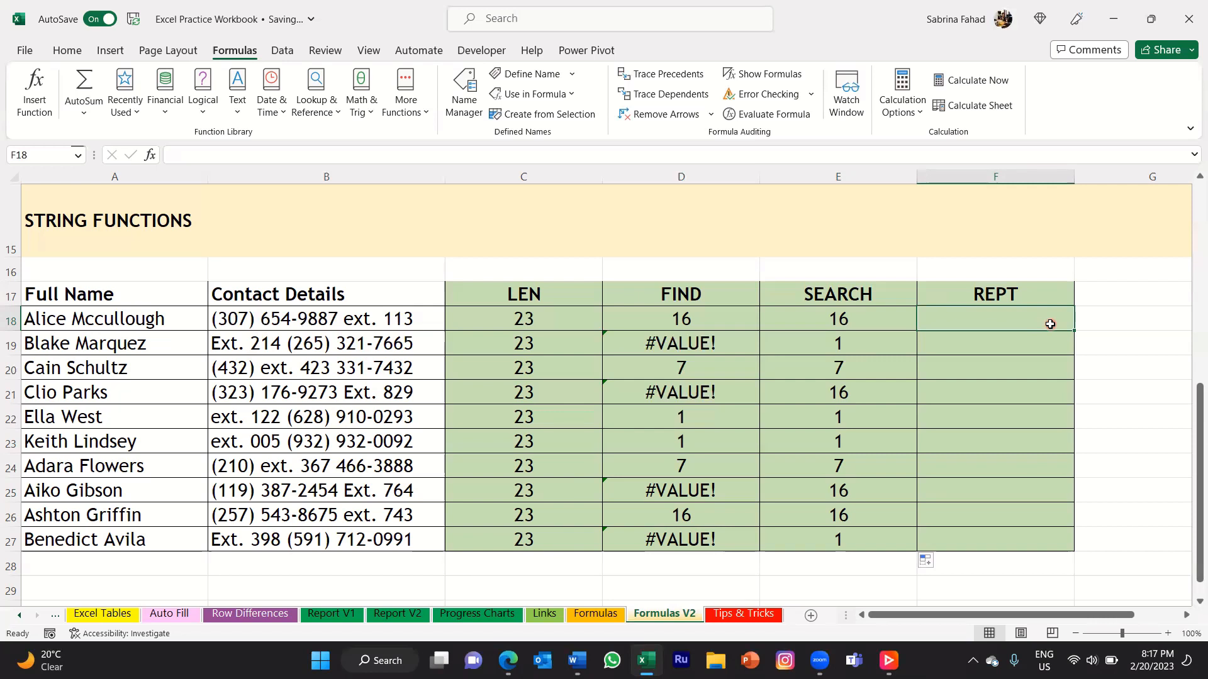
{"action": "left_click", "coordinate": [1051, 324]}
{"action": "type", "text": "=rept"}
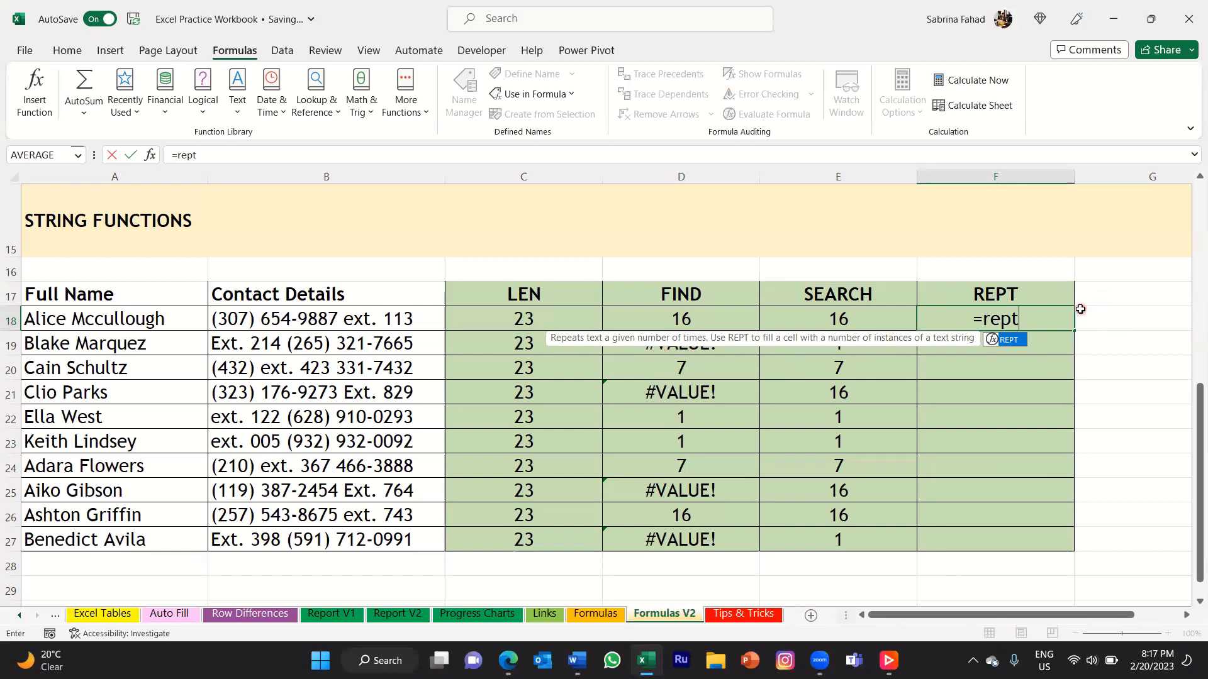
{"action": "type", "text": "("}
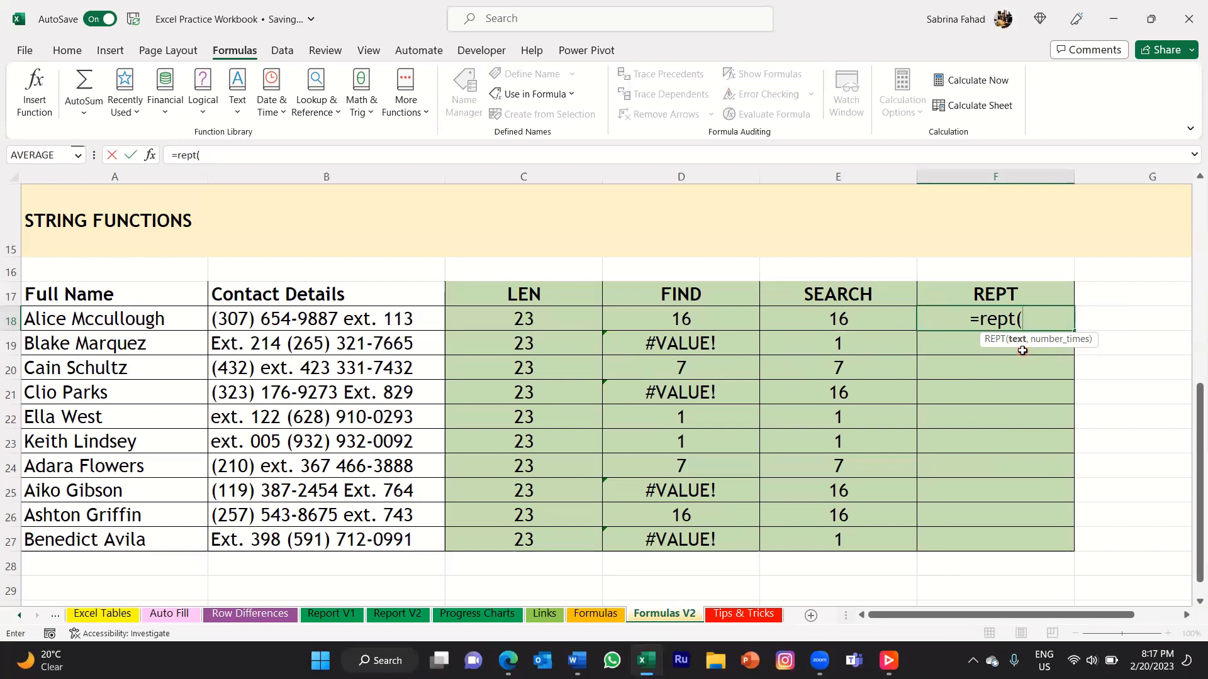
{"action": "type", "text": "\""}
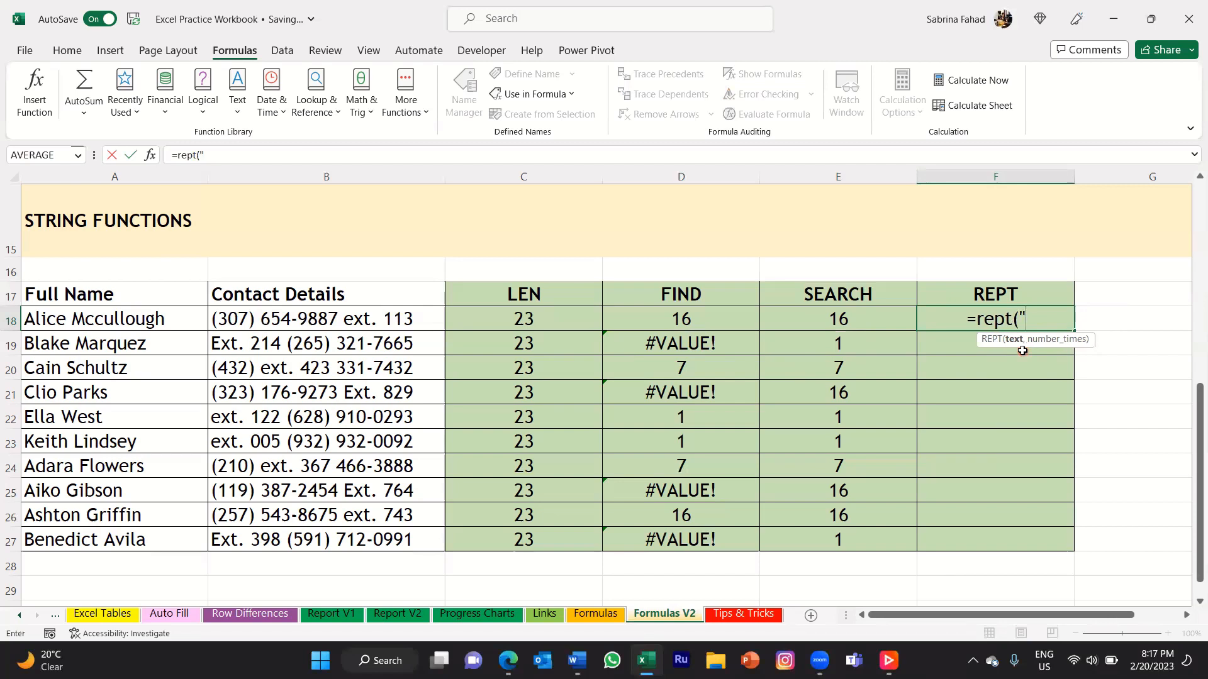
{"action": "type", "text": "-"}
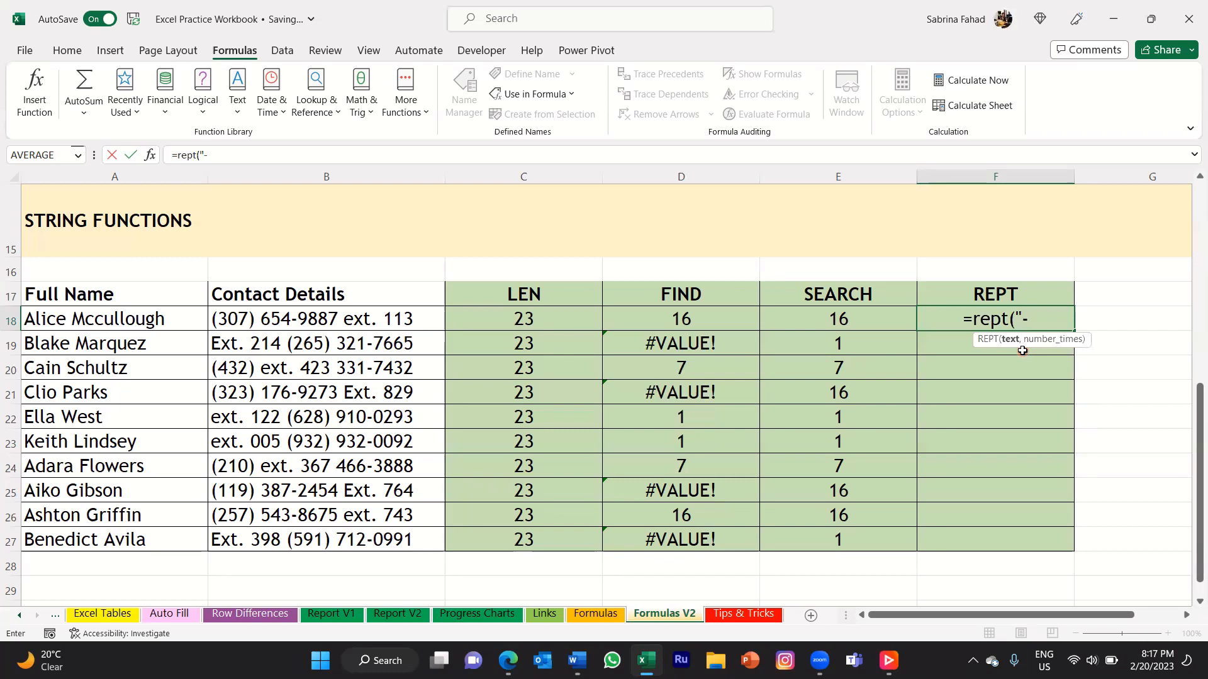
{"action": "type", "text": "\""}
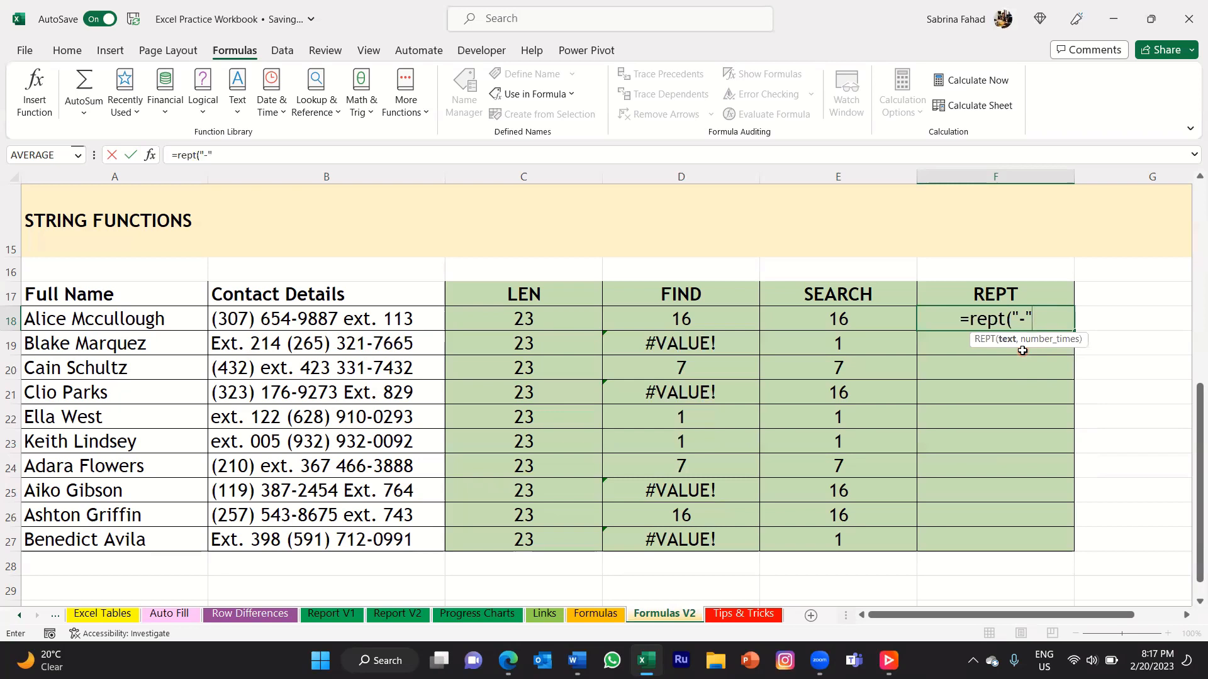
{"action": "type", "text": ","}
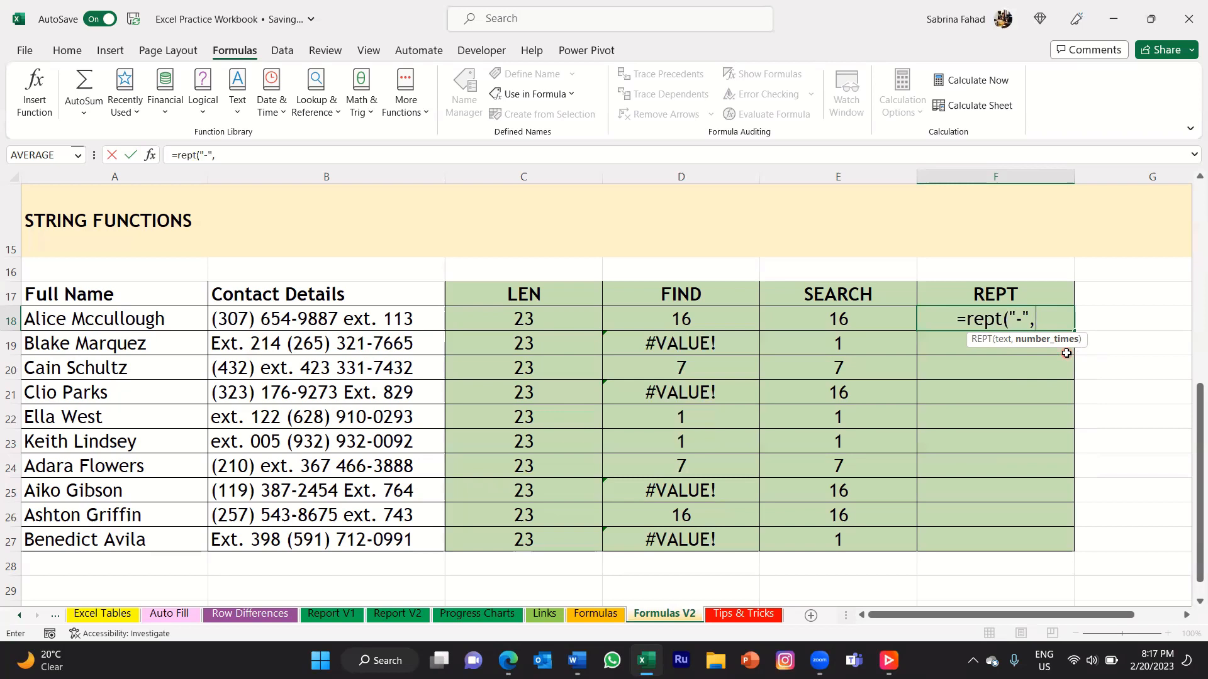
{"action": "type", "text": "10"}
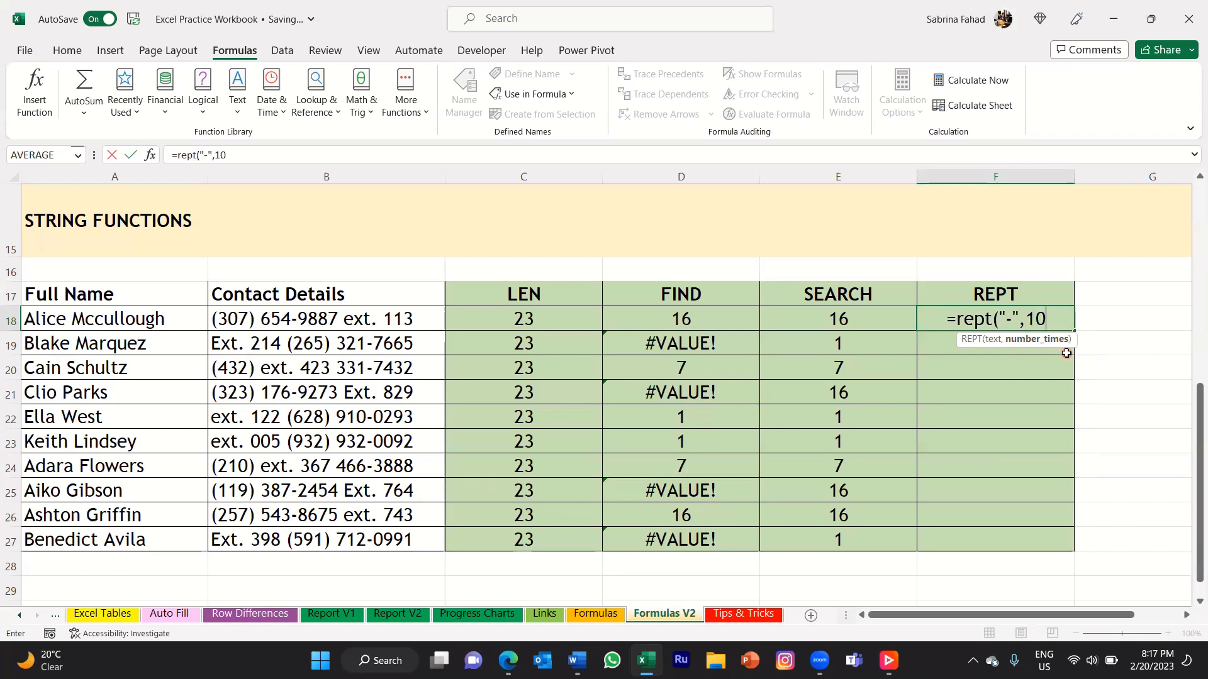
{"action": "type", "text": ")"}
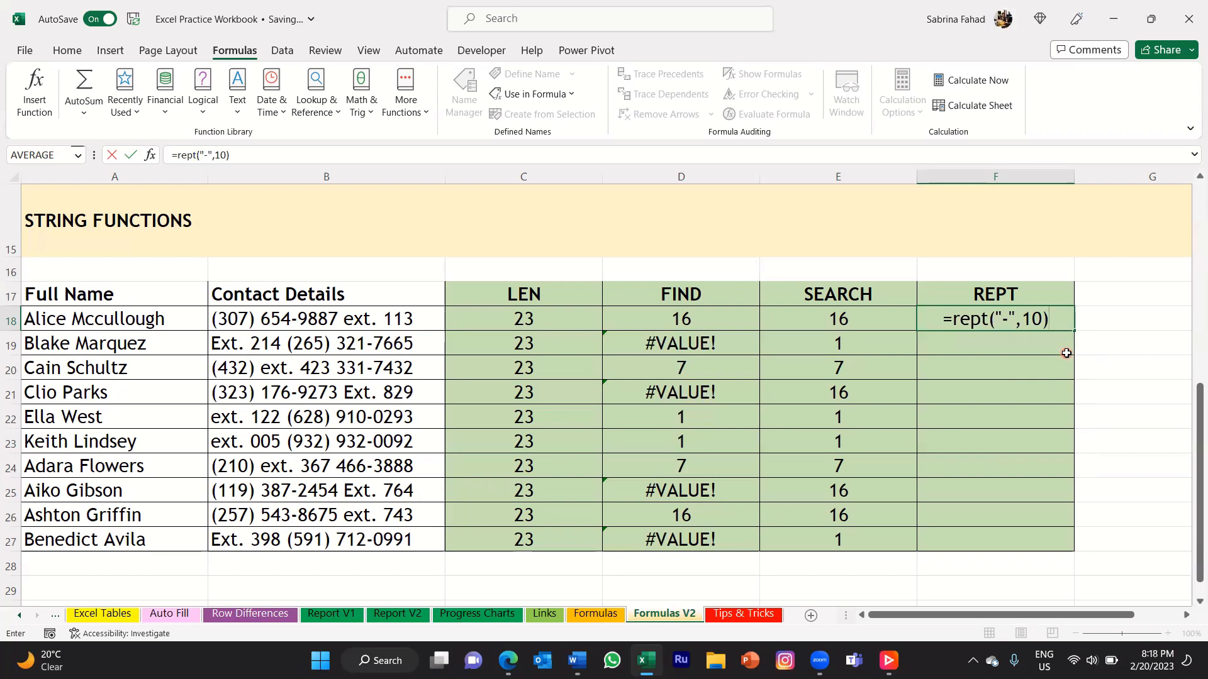
{"action": "left_click", "coordinate": [1067, 353]}
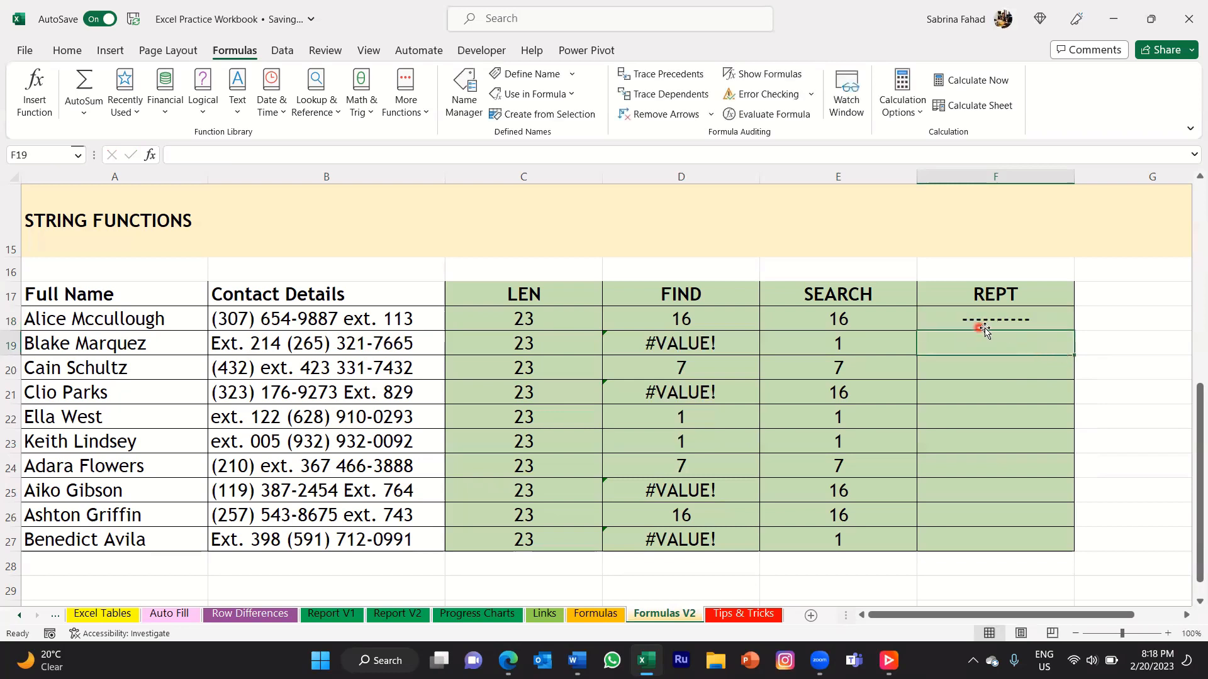
{"action": "left_click", "coordinate": [1069, 316]}
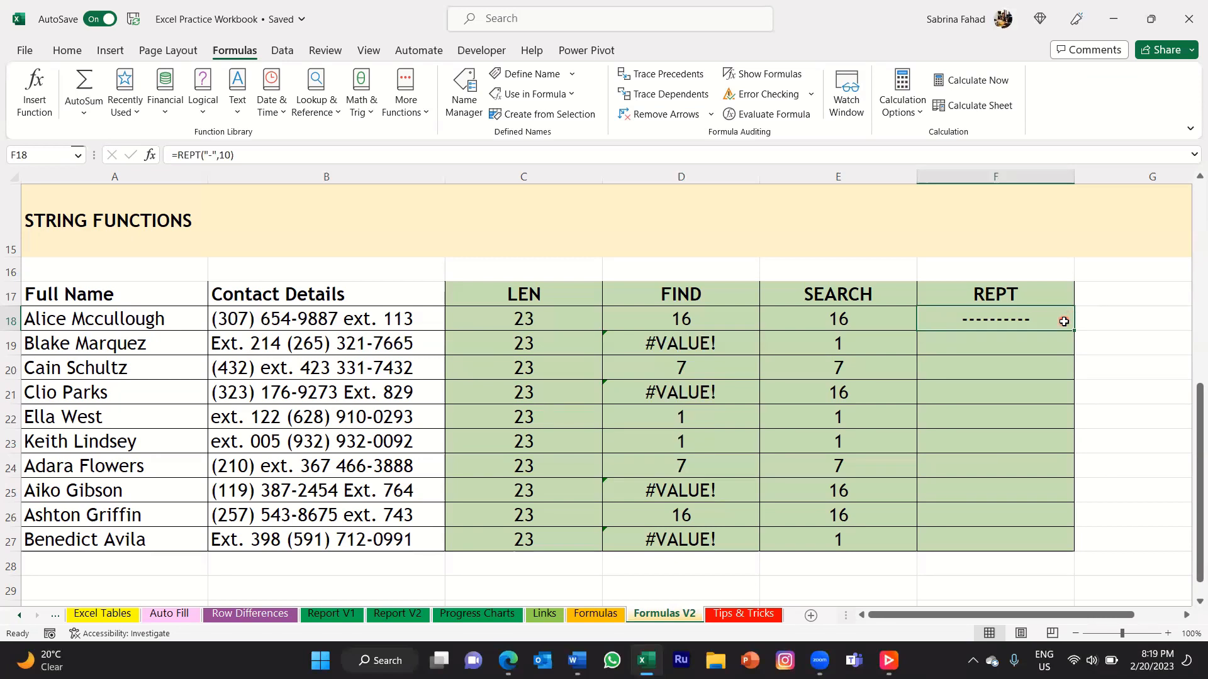
Enter =REPT("0",5) in F19 to repeat a zero five times, and check the formula.
{"action": "left_click", "coordinate": [1063, 343]}
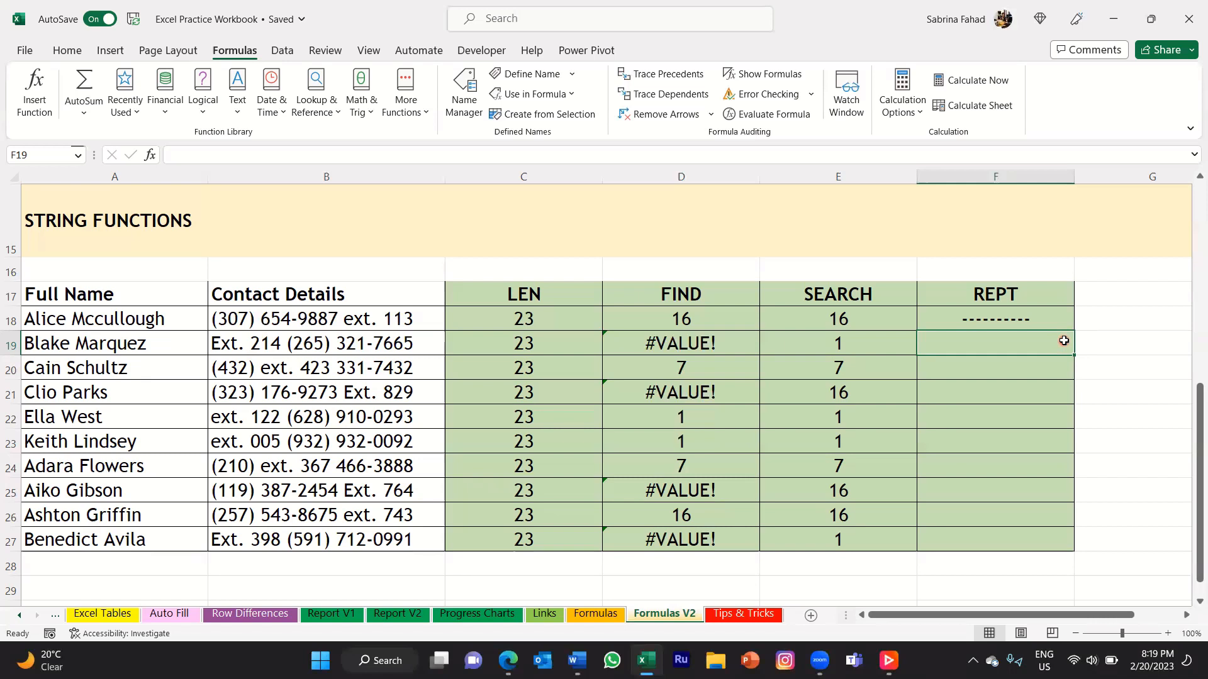
{"action": "type", "text": "=rept"}
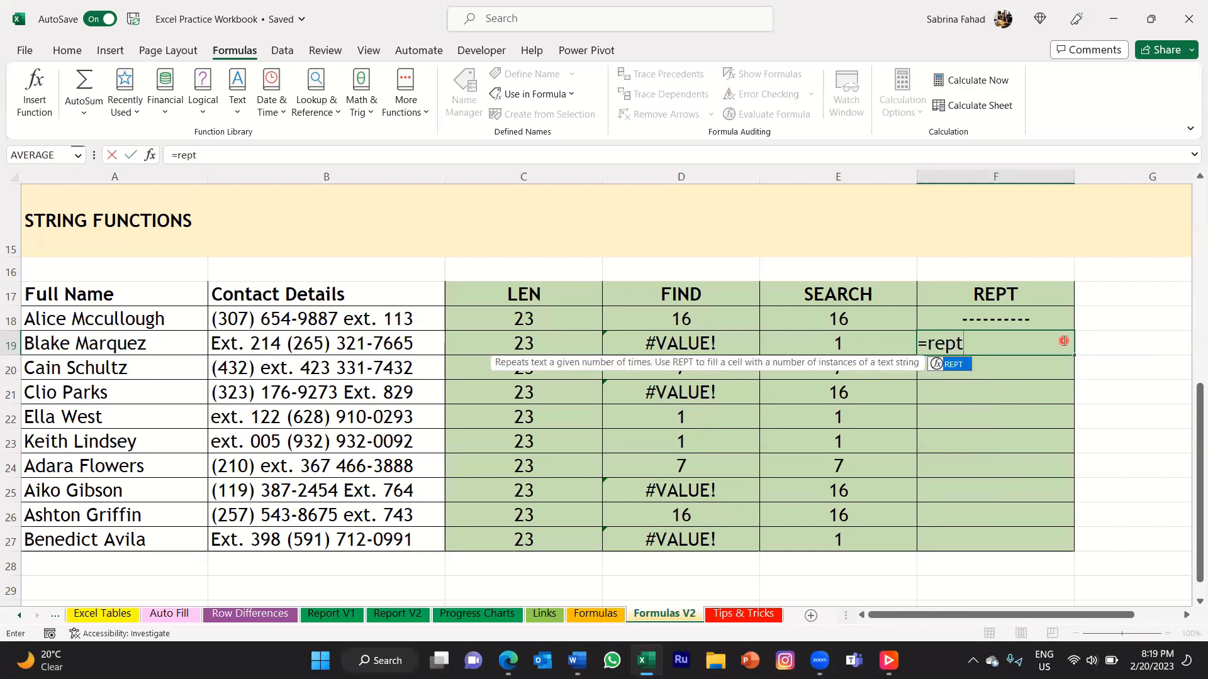
{"action": "type", "text": "("}
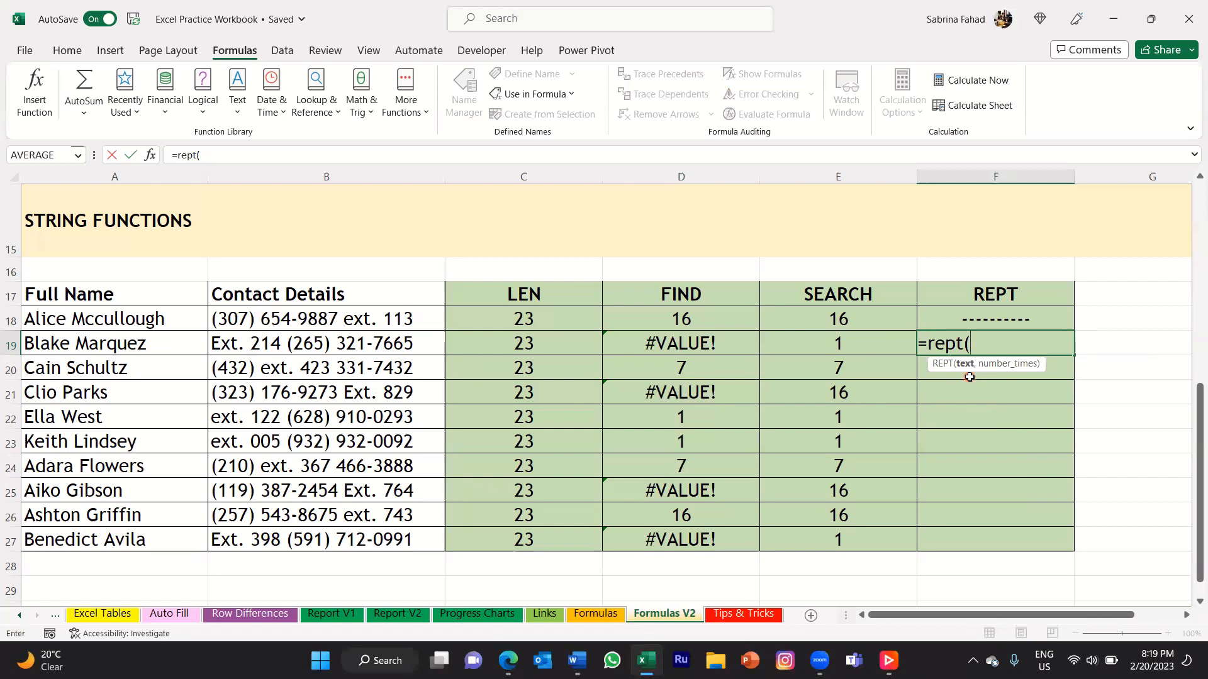
{"action": "type", "text": "\"0\","}
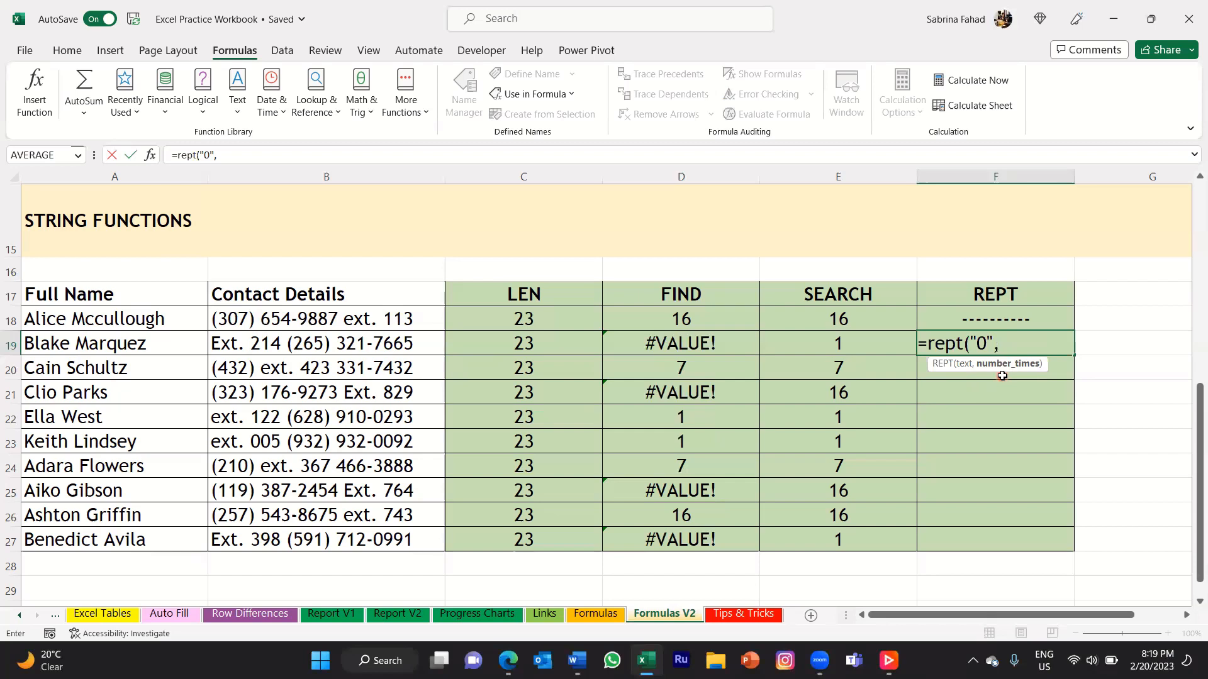
{"action": "type", "text": "5)"}
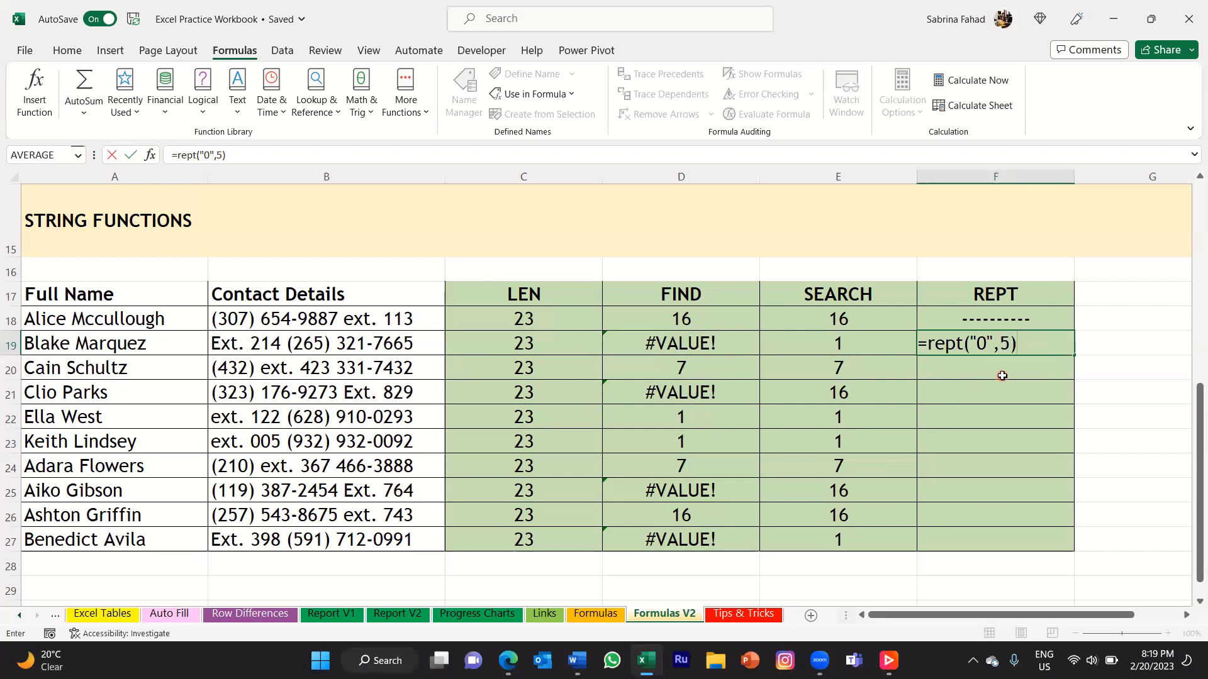
{"action": "key", "text": "Return"}
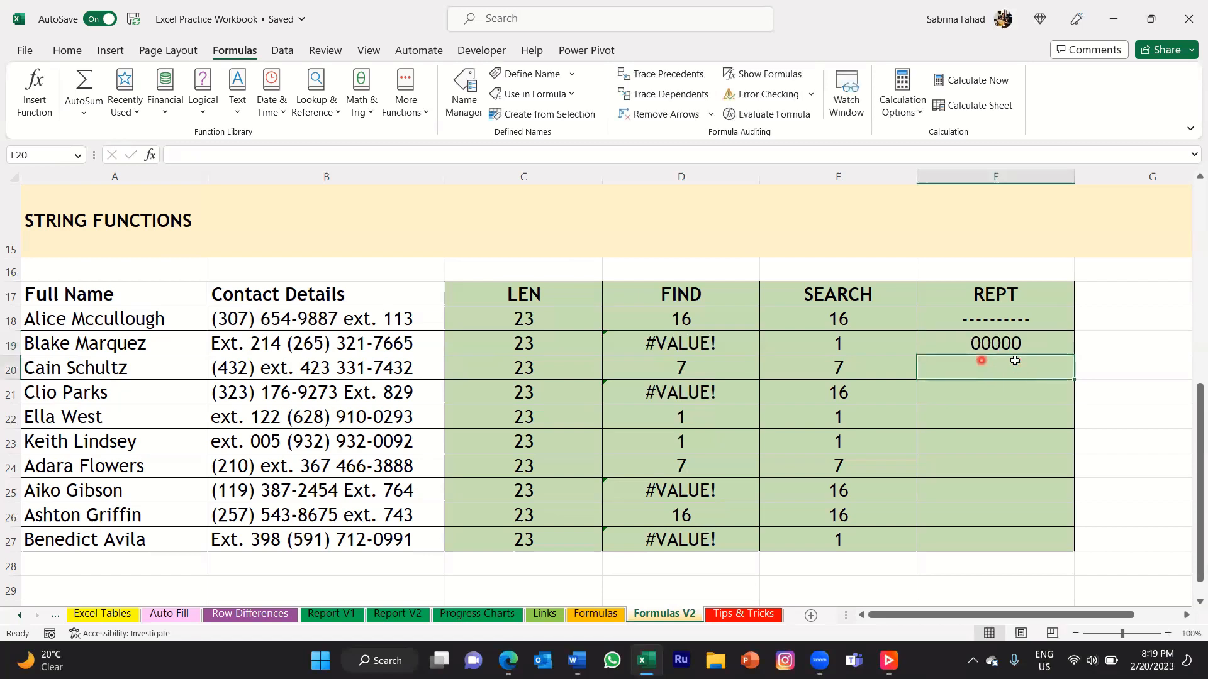
{"action": "left_click", "coordinate": [1063, 342]}
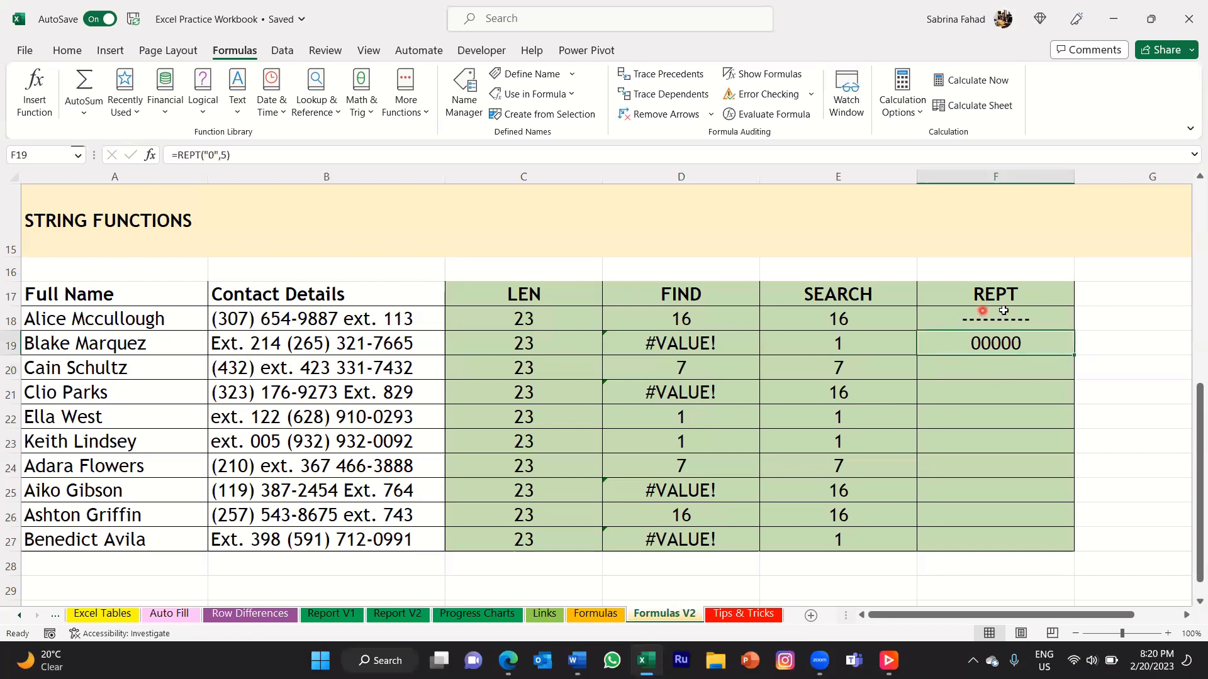